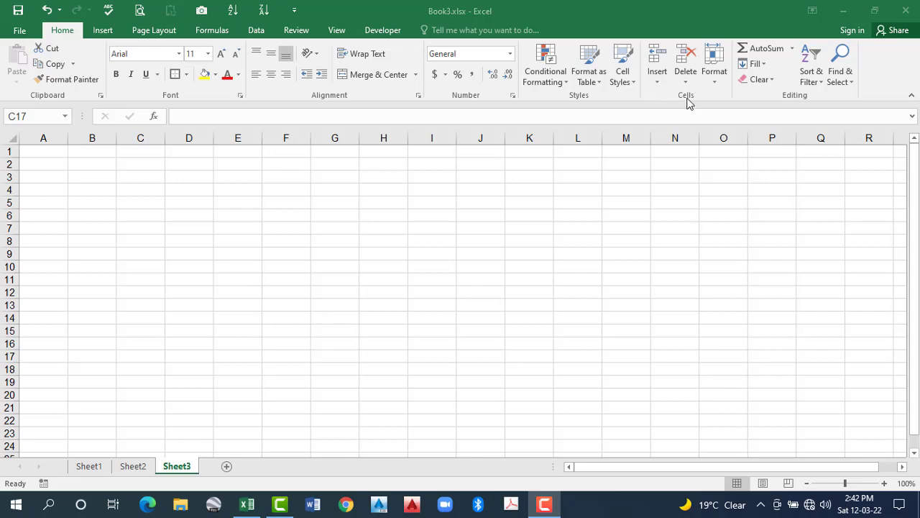
# Step: Switch to Sheet2 and select the Cherry row's rate in cell E4
pyautogui.click(658, 81)
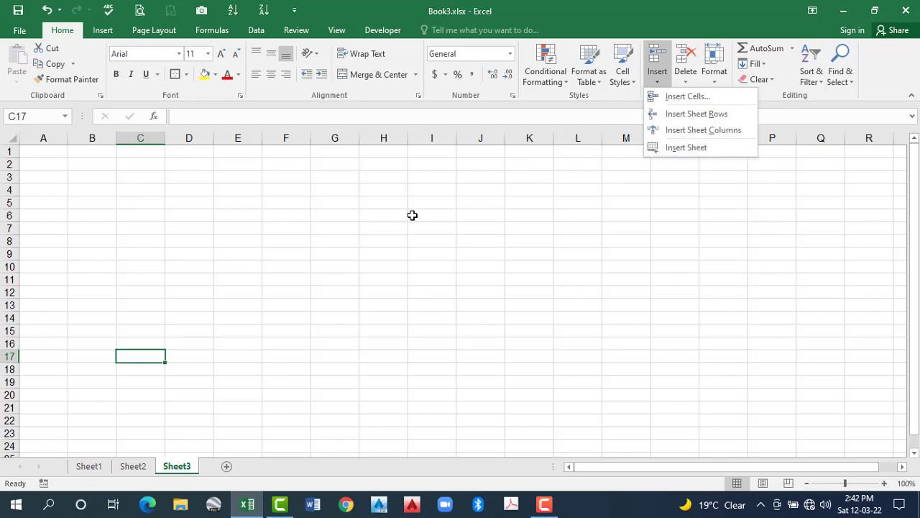
pyautogui.click(128, 477)
pyautogui.click(136, 467)
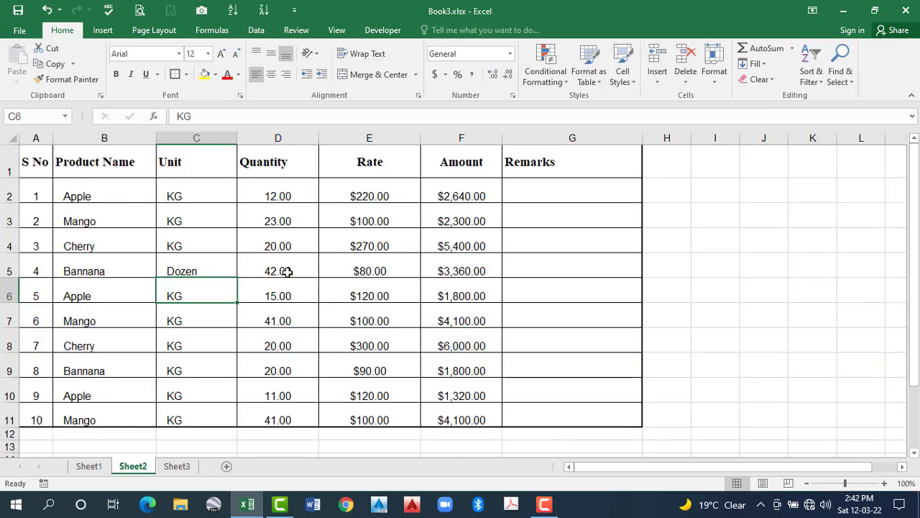
pyautogui.click(381, 238)
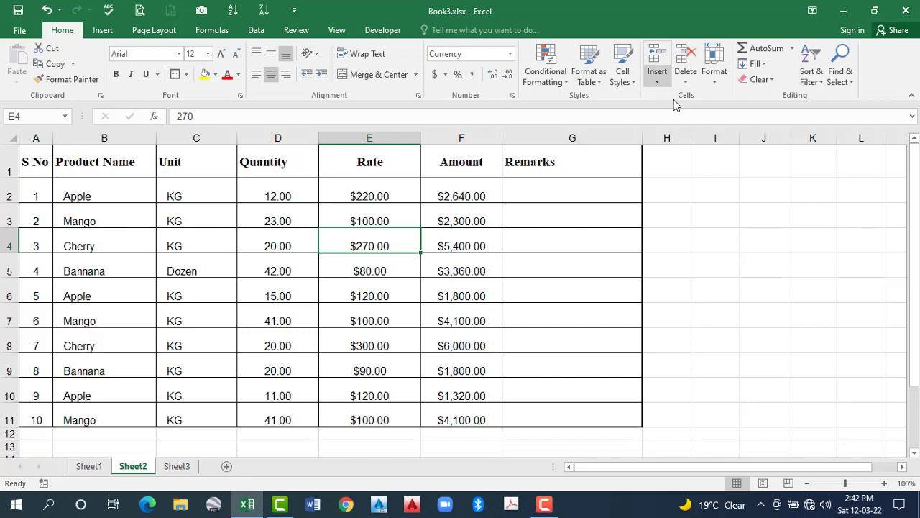
# Step: Examine the Insert Cells options for cell E4: shift right, shift down, entire row and entire column, without inserting anything
pyautogui.click(657, 75)
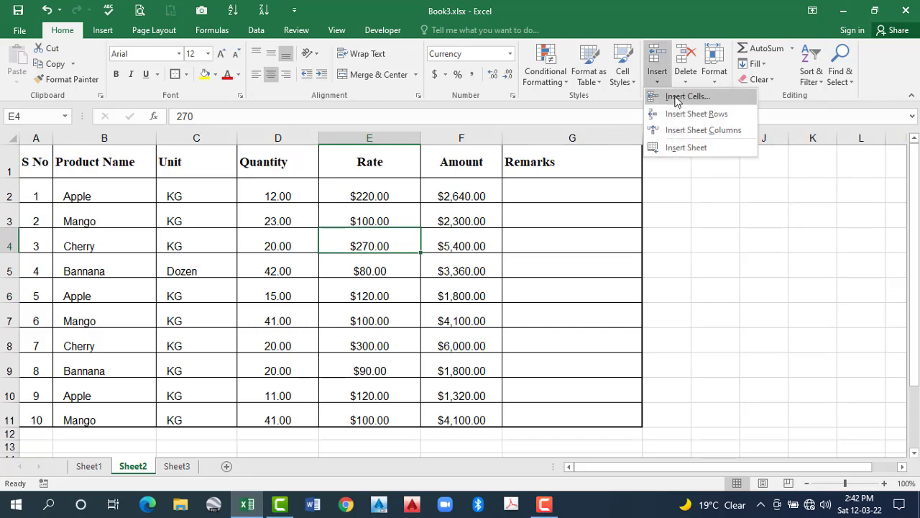
pyautogui.press('Return')
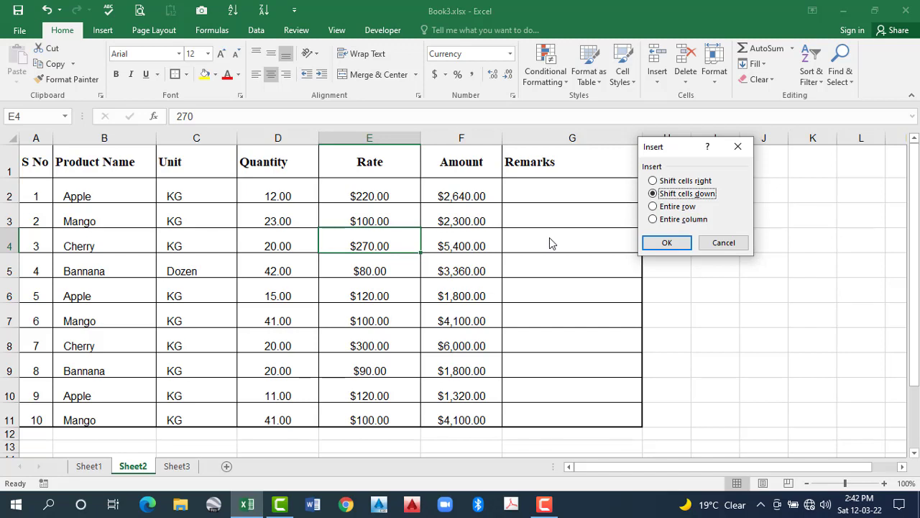
pyautogui.click(653, 181)
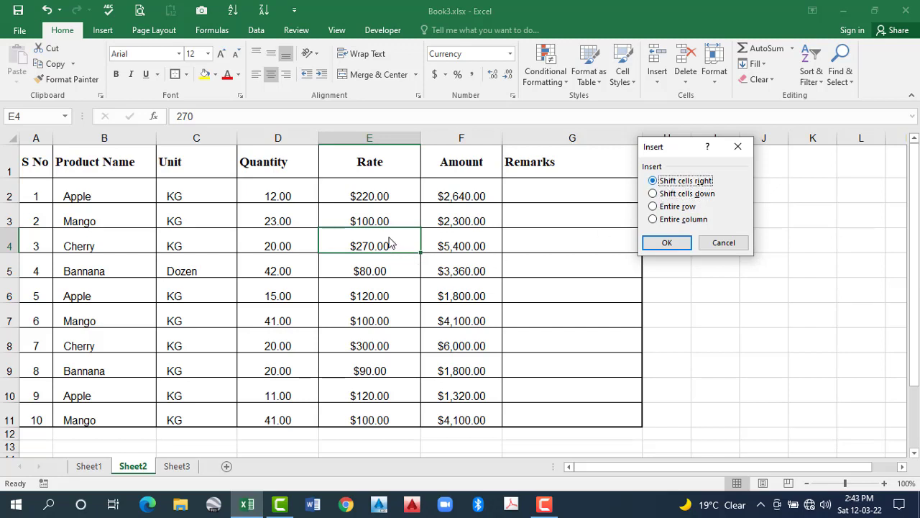
pyautogui.press('Down')
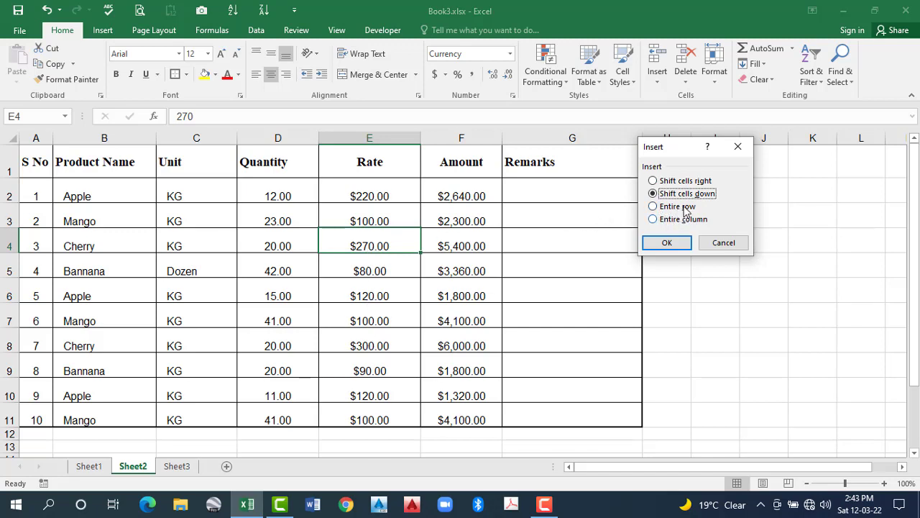
pyautogui.click(654, 208)
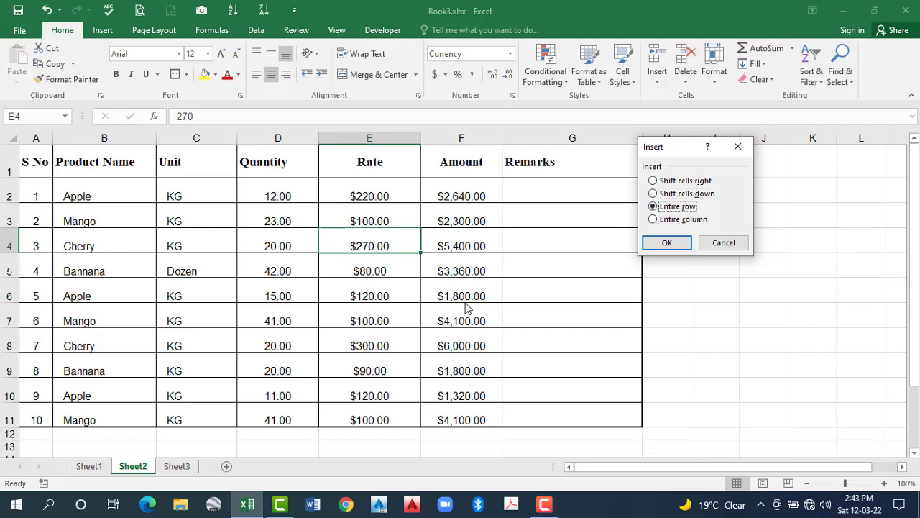
pyautogui.click(653, 219)
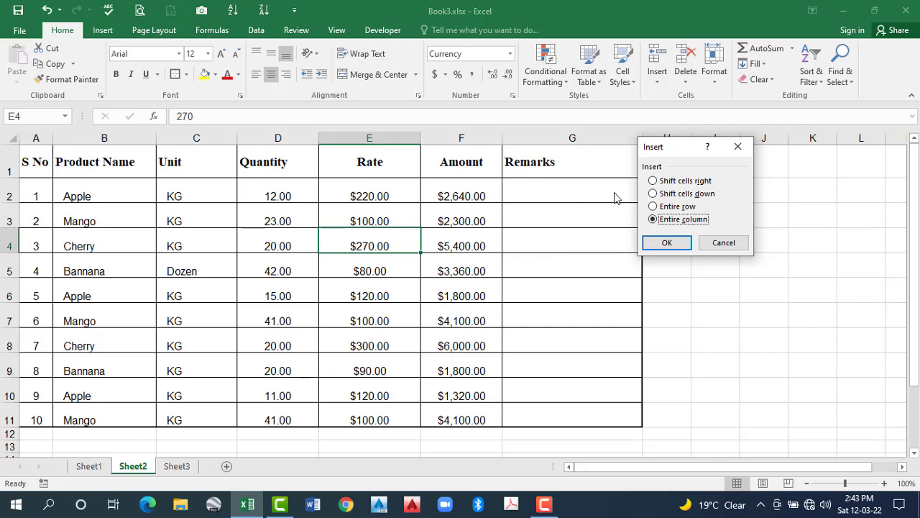
pyautogui.click(653, 181)
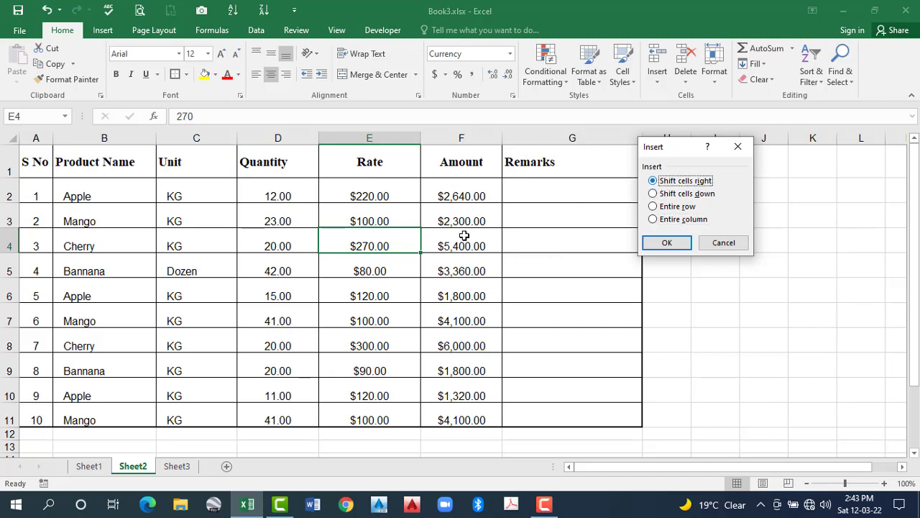
pyautogui.press('Escape')
# Step: Fill cell E4 with yellow
pyautogui.click(206, 76)
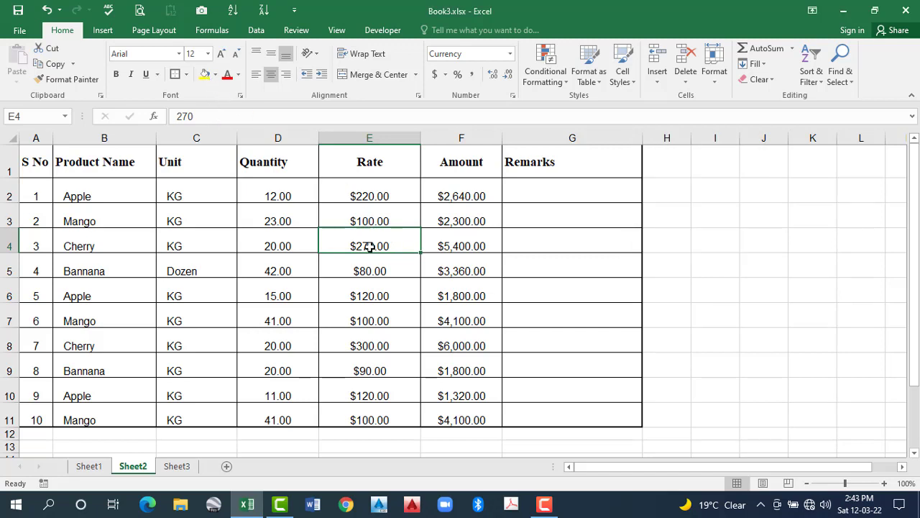
# Step: Insert a blank cell at E4, shifting the existing cells to the right
pyautogui.click(657, 80)
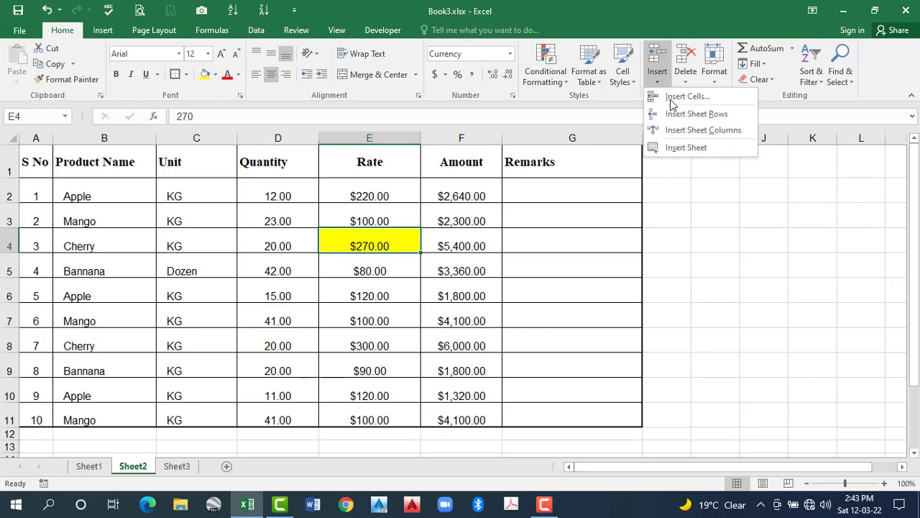
pyautogui.click(673, 98)
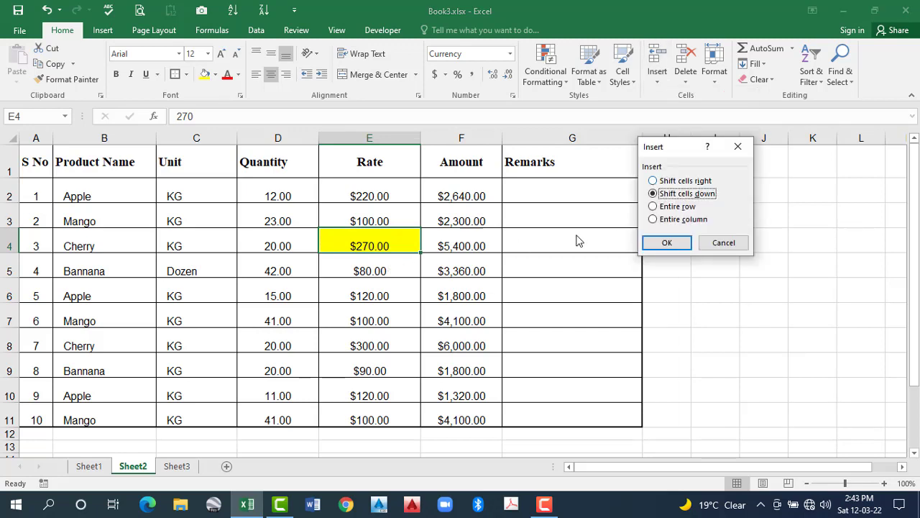
pyautogui.press('Up')
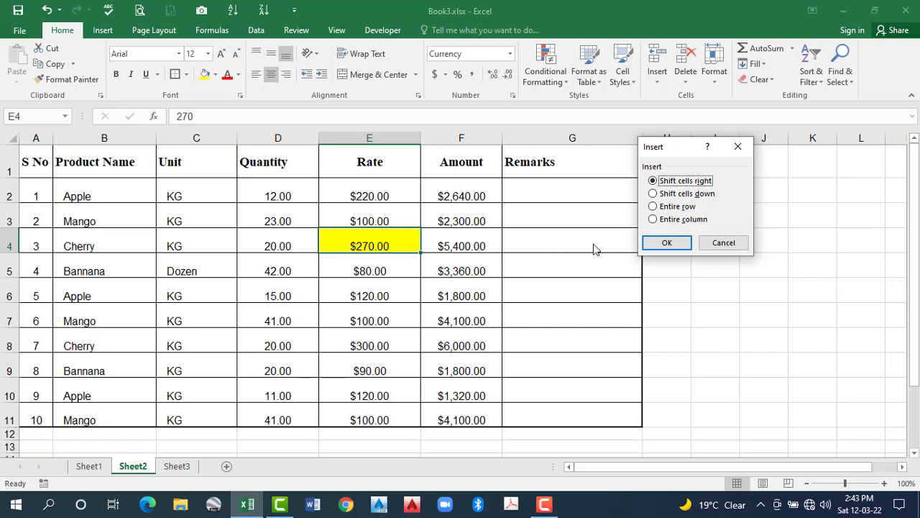
pyautogui.click(647, 242)
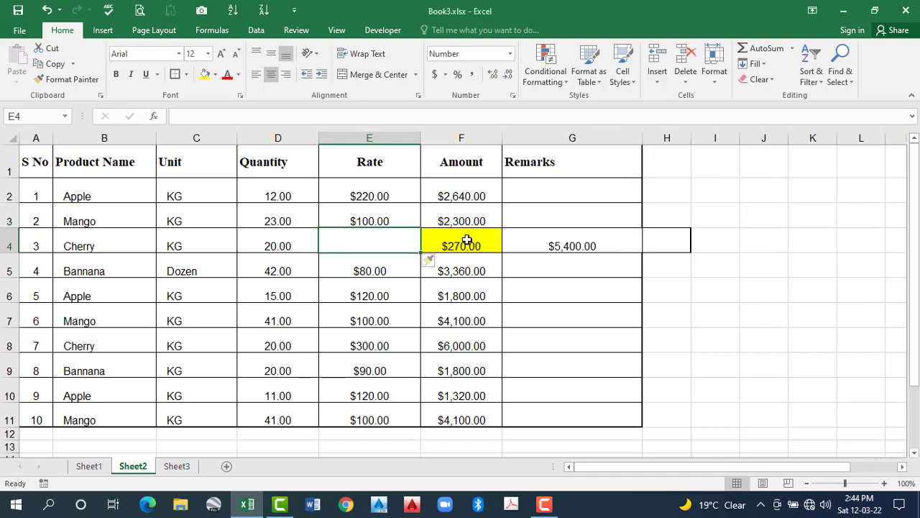
# Step: Check the shifted cells F4 to H4 in the Cherry row and undo the cell insertion
pyautogui.press('Right')
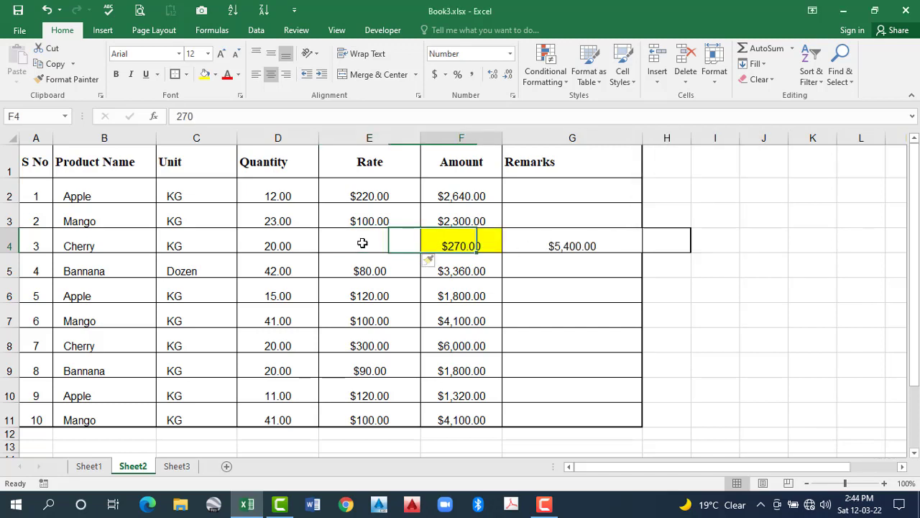
pyautogui.press('Left')
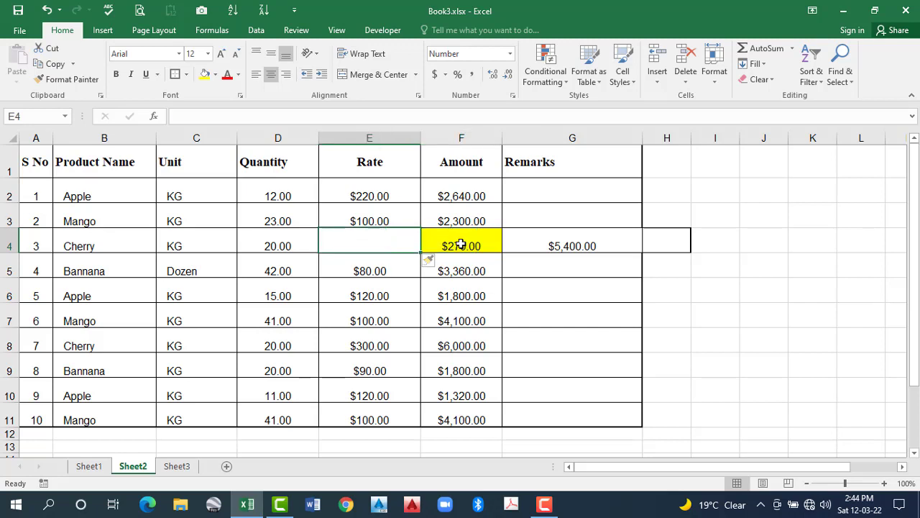
pyautogui.click(461, 245)
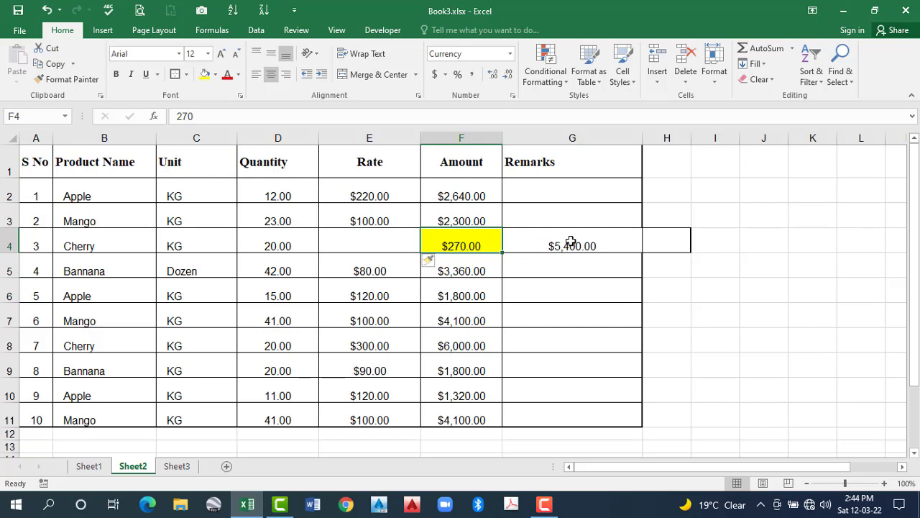
pyautogui.press('Right')
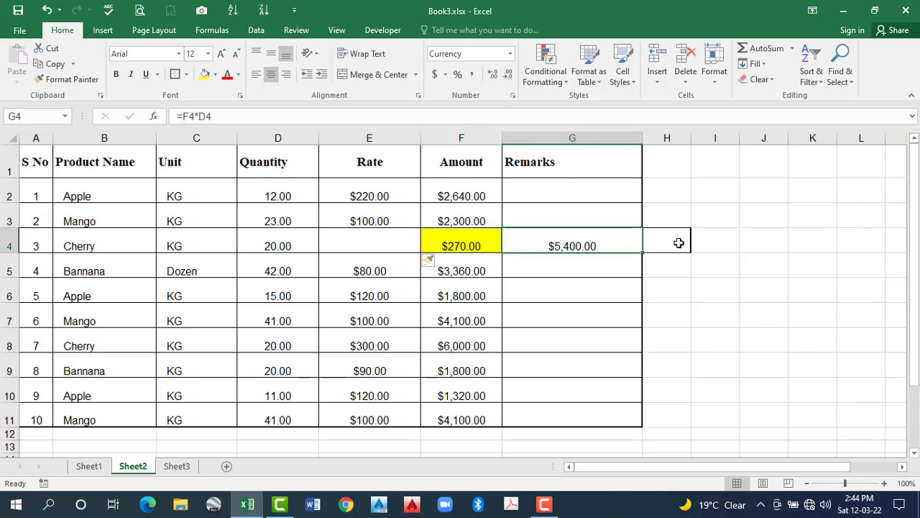
pyautogui.press('Right')
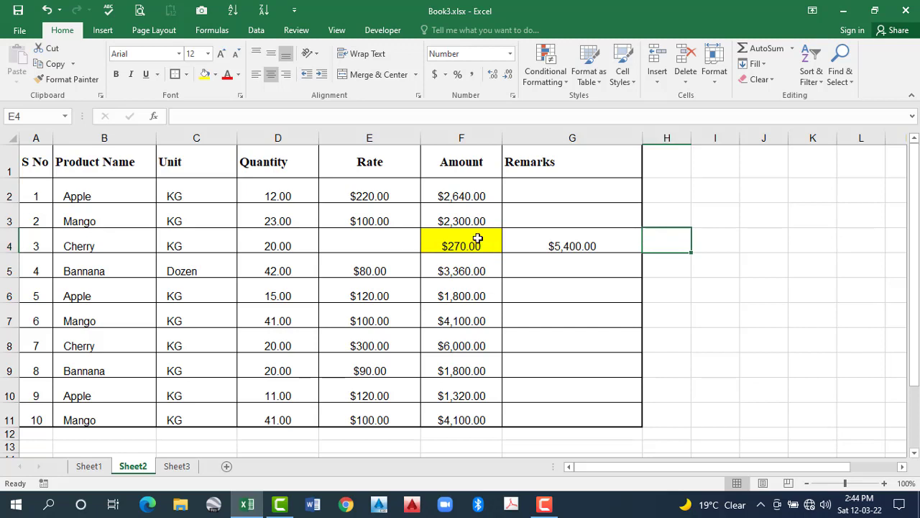
pyautogui.hotkey('ctrl', 'z')
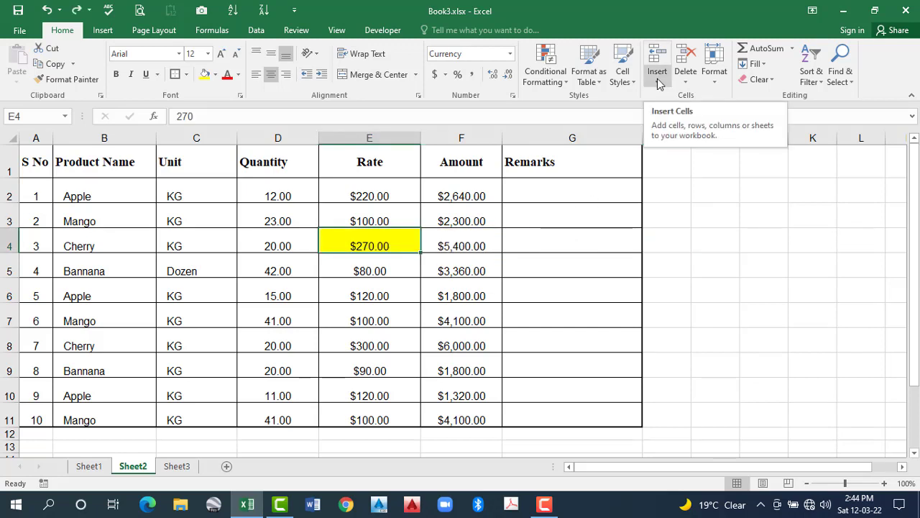
# Step: Insert a blank cell at E4, shifting the Rate column's cells down, and undo the insertion
pyautogui.click(660, 84)
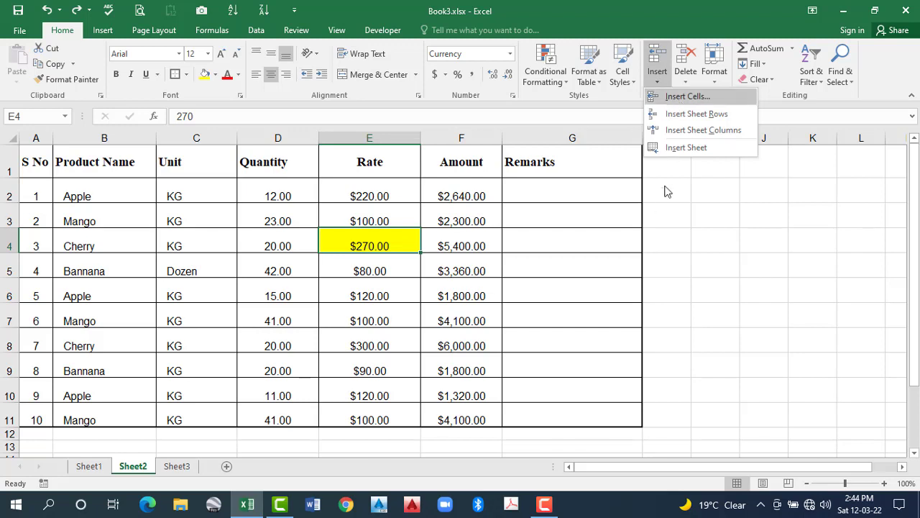
pyautogui.press('Return')
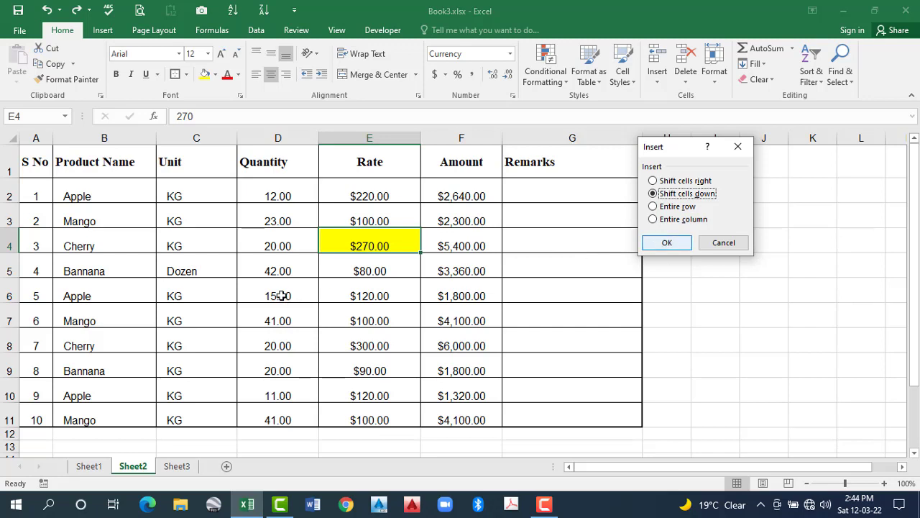
pyautogui.press('Return')
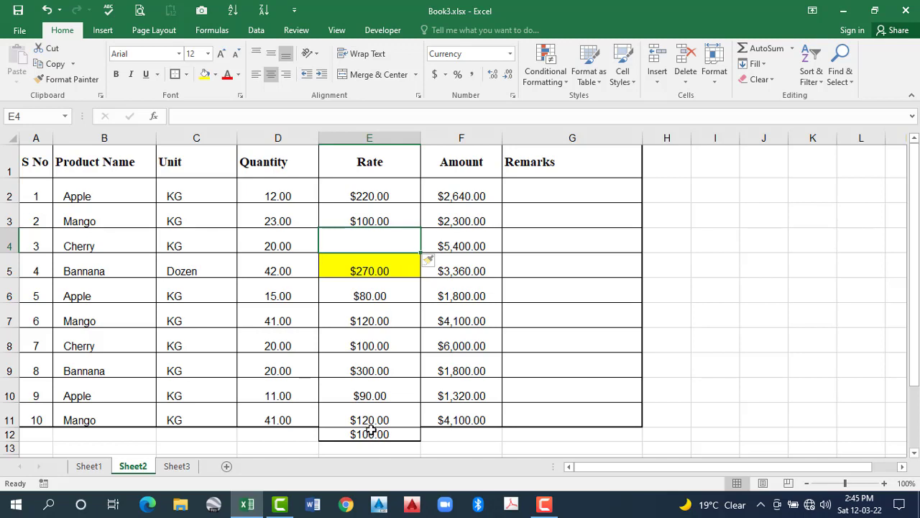
pyautogui.hotkey('ctrl', 'z')
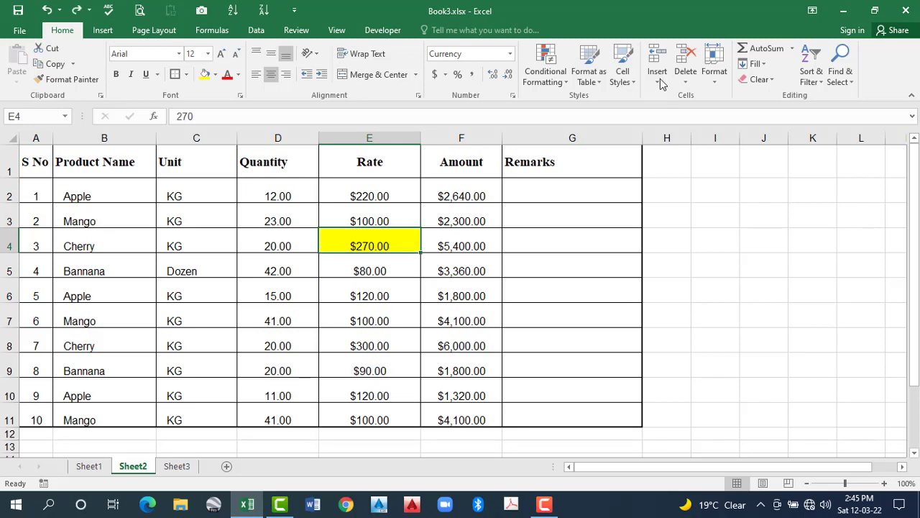
# Step: Insert an entire row above the Cherry row from cell E4, check the table down to its end, and undo the insertion
pyautogui.click(657, 80)
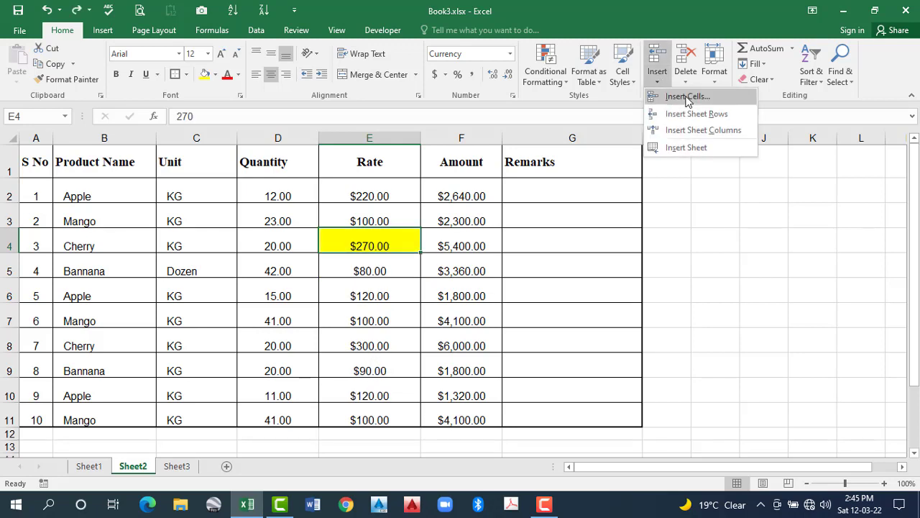
pyautogui.click(687, 97)
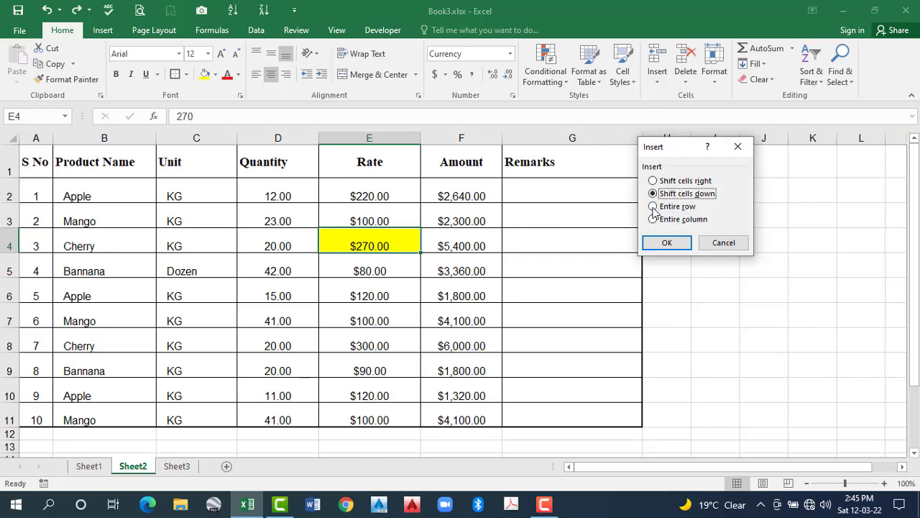
pyautogui.click(653, 207)
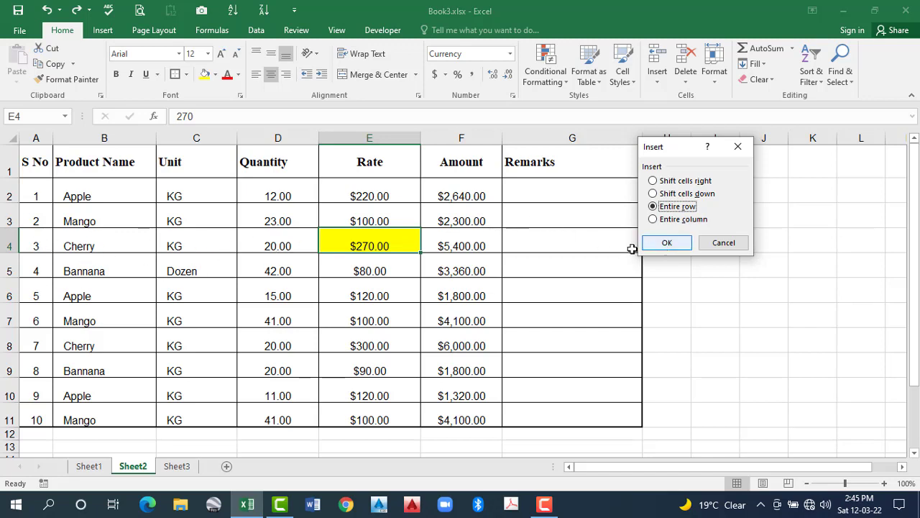
pyautogui.press('Return')
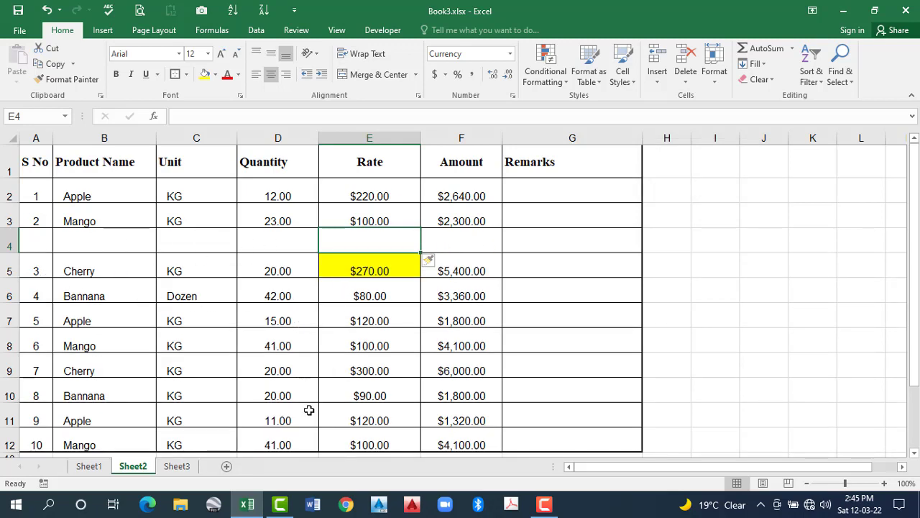
pyautogui.scroll(-1, 43, 363)
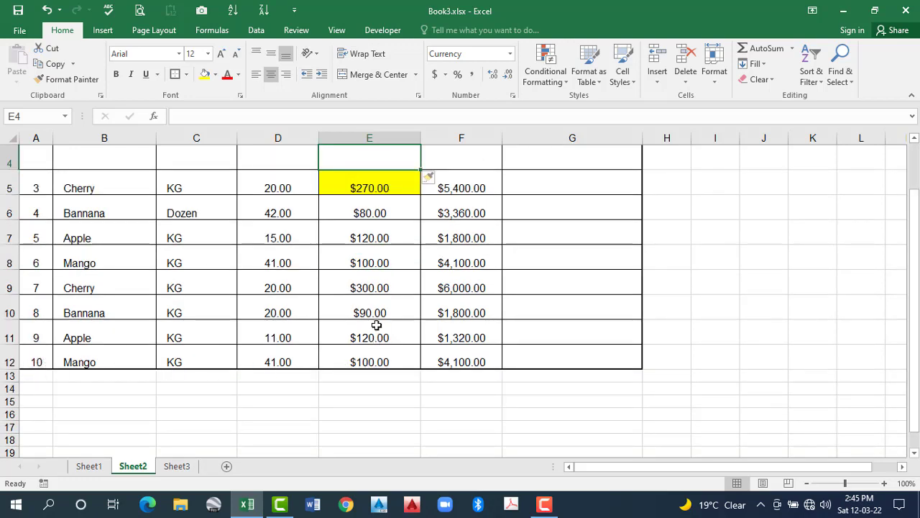
pyautogui.scroll(1, 376, 325)
pyautogui.hotkey('ctrl', 'z')
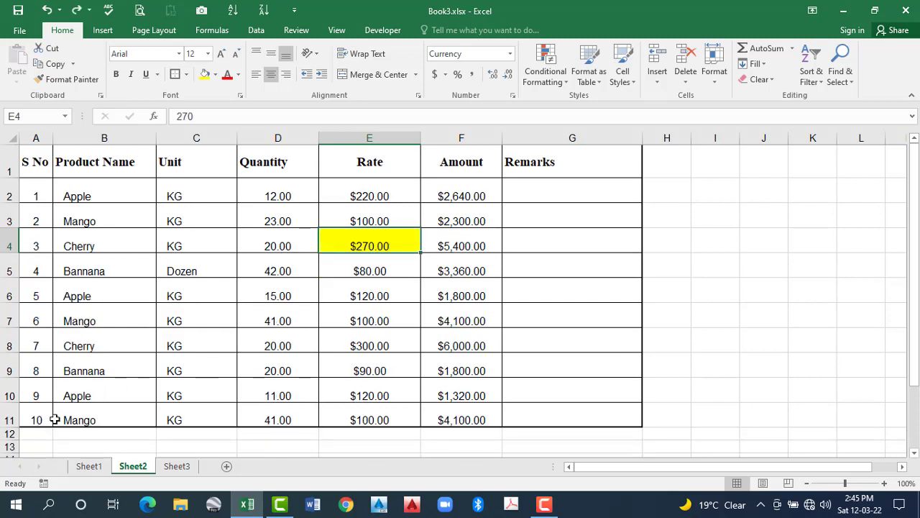
# Step: Insert an entire column before the Rate column from cell E4 and select the new column's cells E1 to E11
pyautogui.click(659, 80)
pyautogui.click(671, 100)
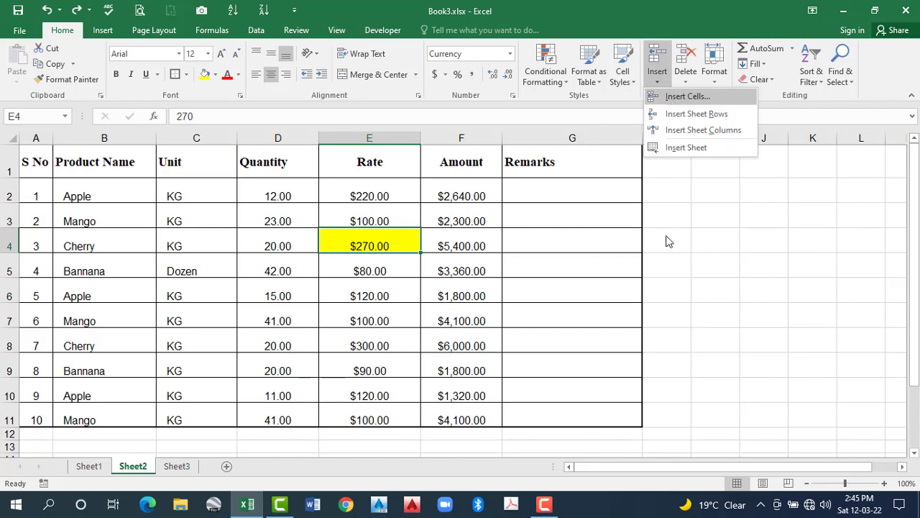
pyautogui.click(661, 223)
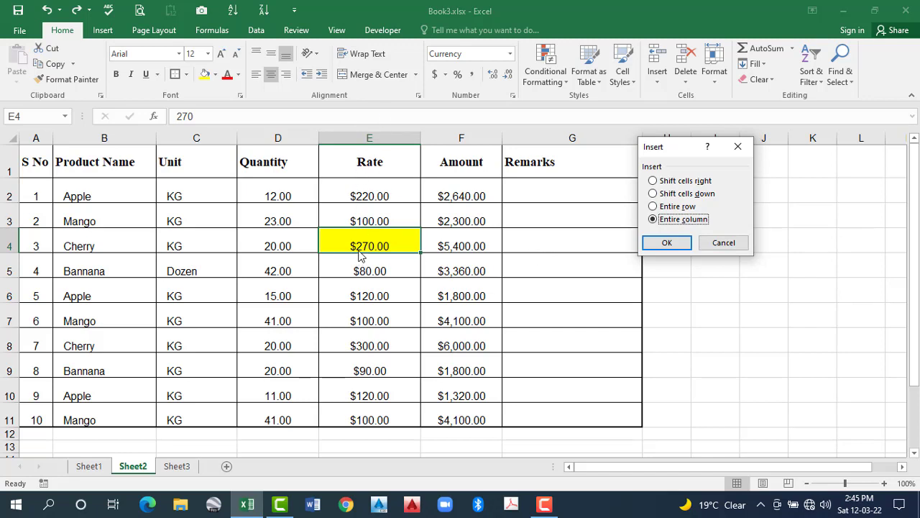
pyautogui.click(667, 245)
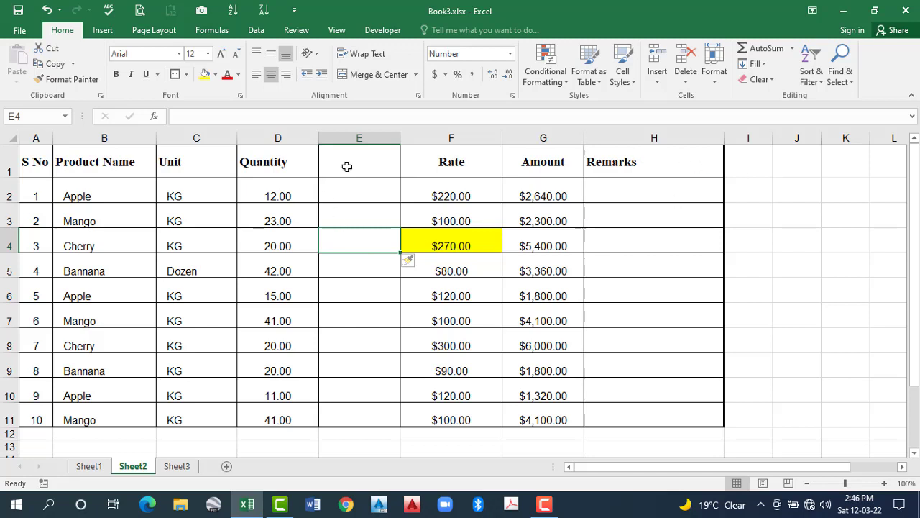
pyautogui.moveTo(346, 167); pyautogui.dragTo(347, 413)
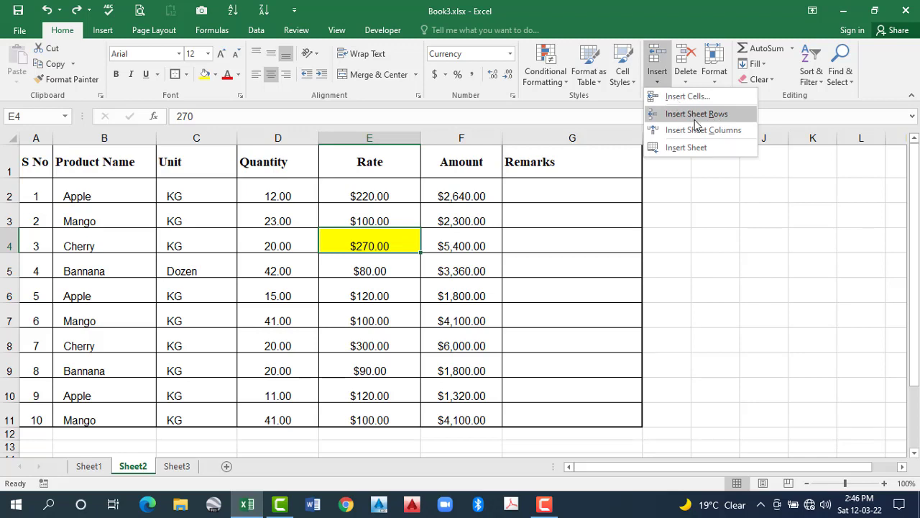
# Step: Insert a sheet row above the Cherry row from cell E4
pyautogui.click(680, 99)
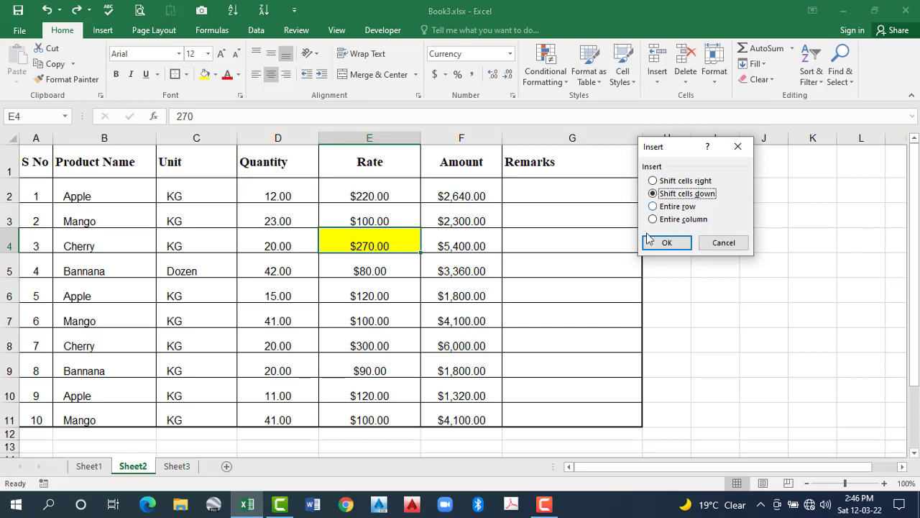
pyautogui.press('Escape')
pyautogui.click(657, 77)
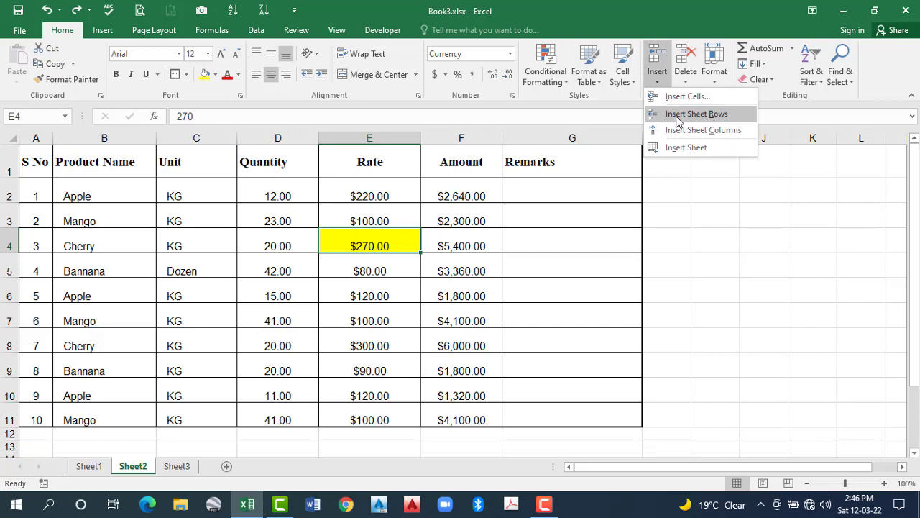
pyautogui.press('Return')
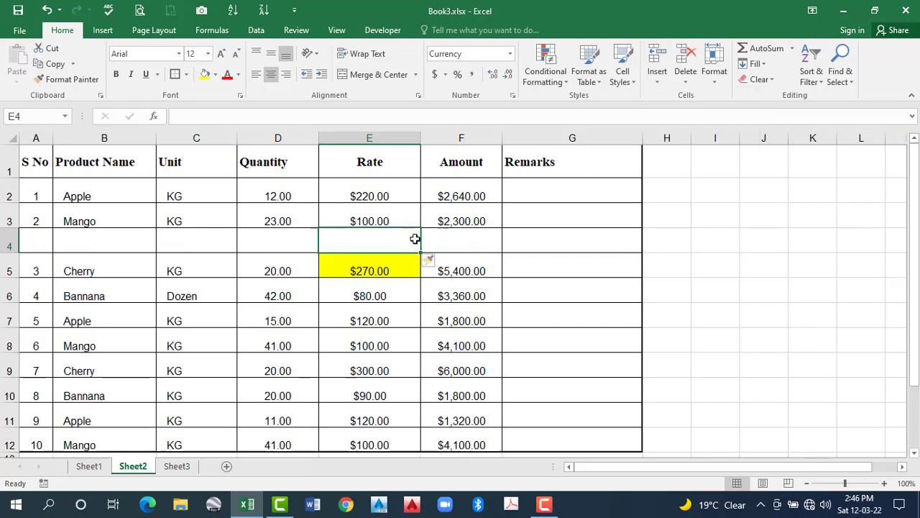
# Step: Insert a sheet column before the Rate column, then undo both the column and the row insertion
pyautogui.click(662, 83)
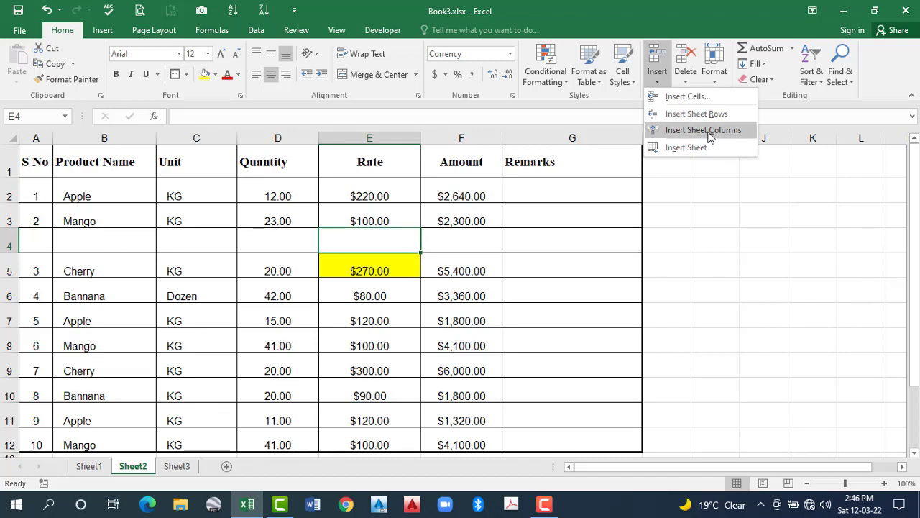
pyautogui.press('Return')
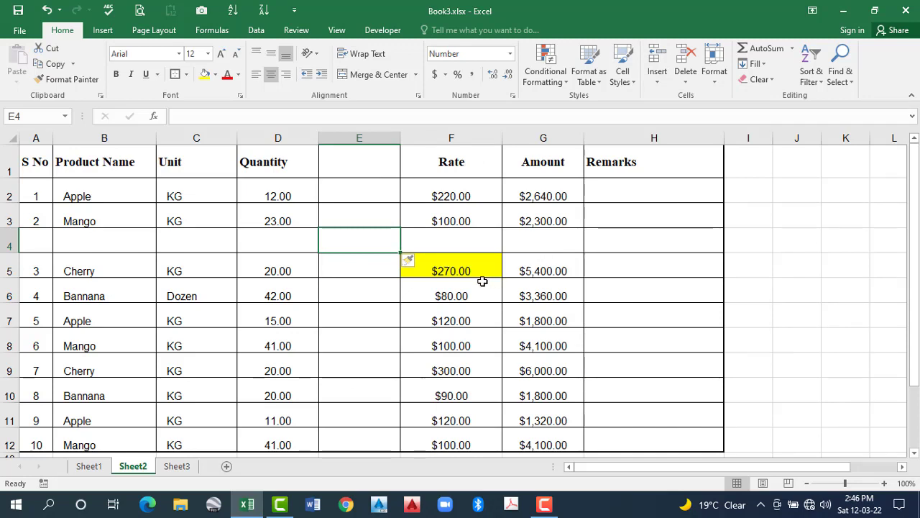
pyautogui.hotkey('ctrl', 'z')
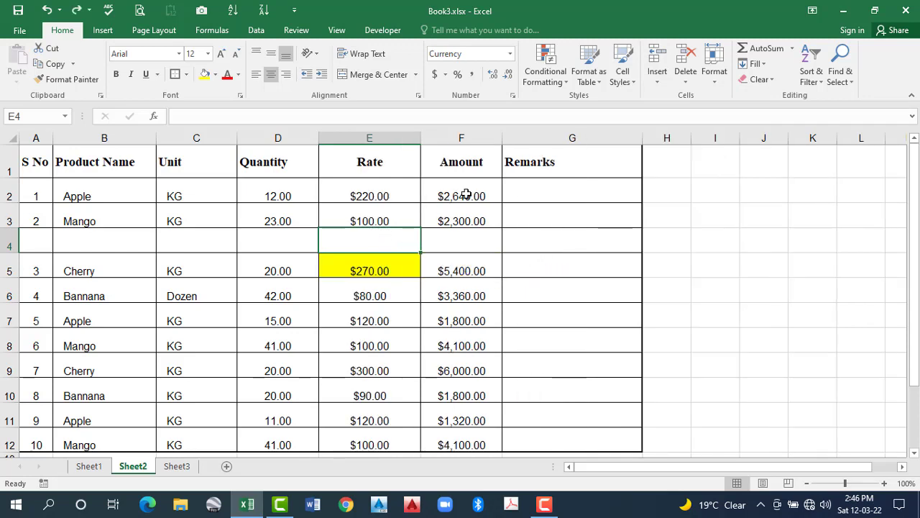
pyautogui.hotkey('ctrl', 'z')
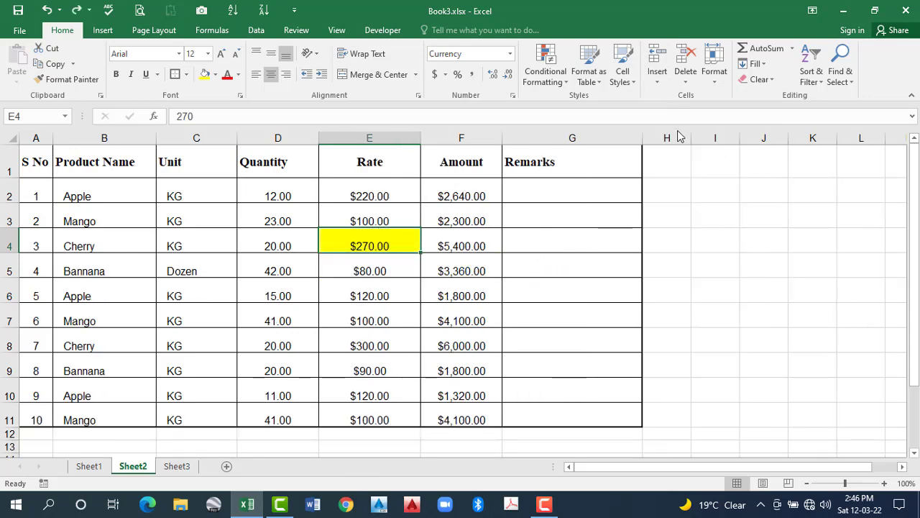
# Step: Go through Sheet1, Sheet2 and Sheet3 and add two new blank worksheets after Sheet3
pyautogui.click(658, 78)
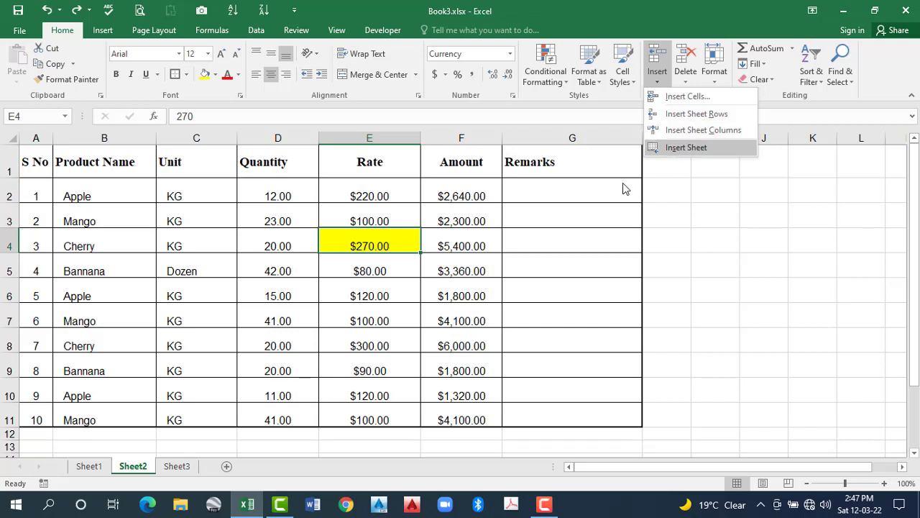
pyautogui.click(362, 304)
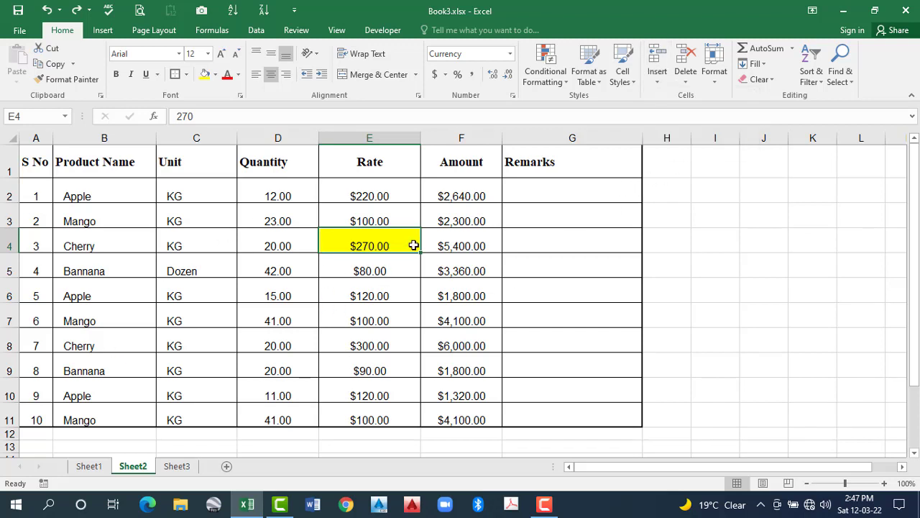
pyautogui.click(91, 467)
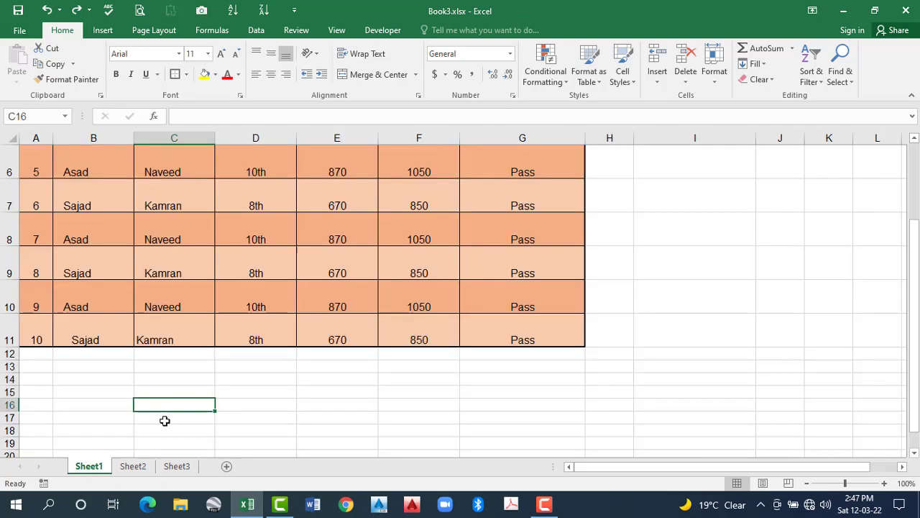
pyautogui.click(133, 467)
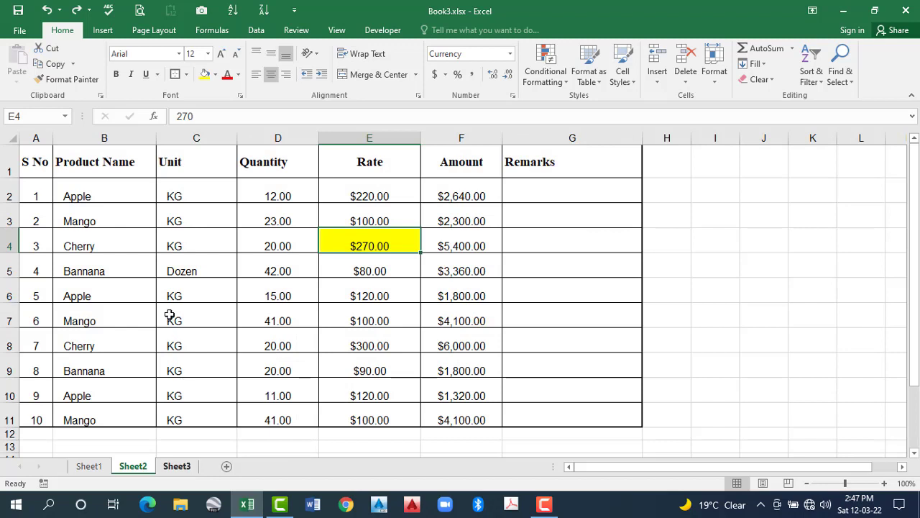
pyautogui.hotkey('ctrl', 'pagedown')
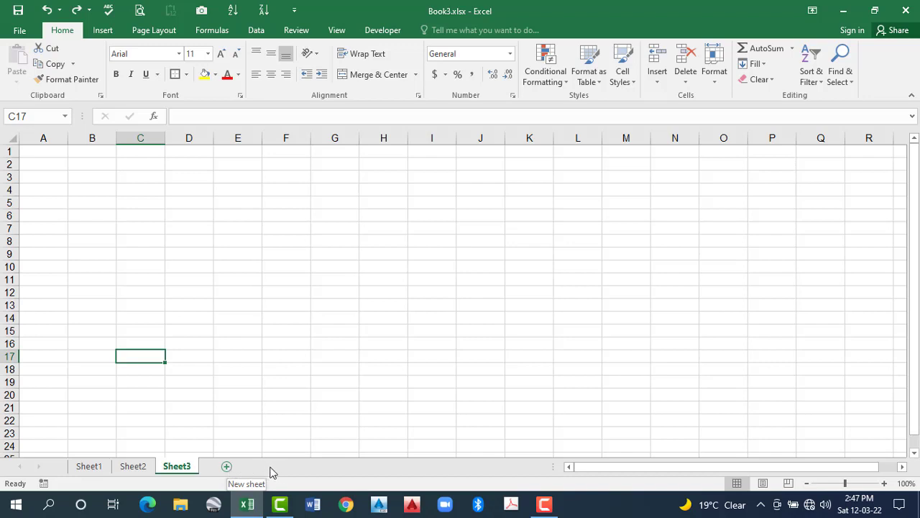
pyautogui.hotkey('shift', 'F11')
pyautogui.hotkey('shift', 'F11')
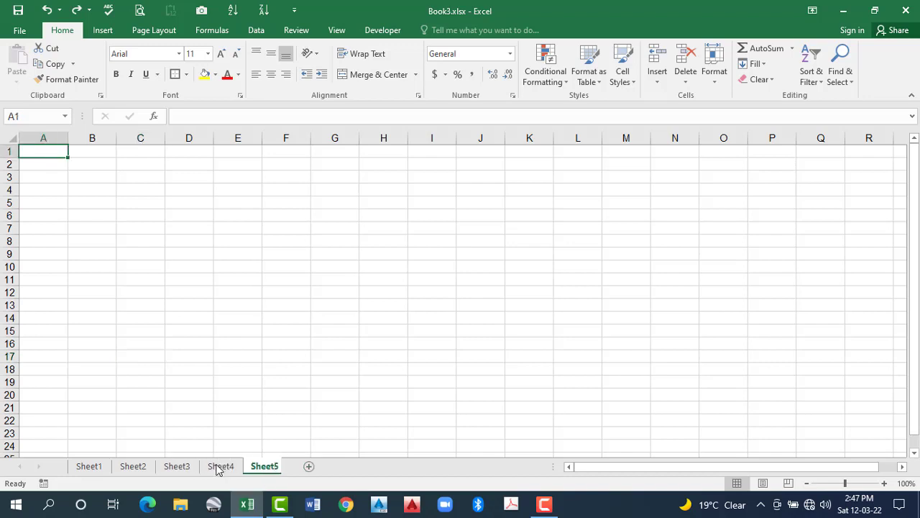
# Step: Insert a new worksheet directly before Sheet2 and switch between it and Sheet2 to check its position
pyautogui.click(176, 467)
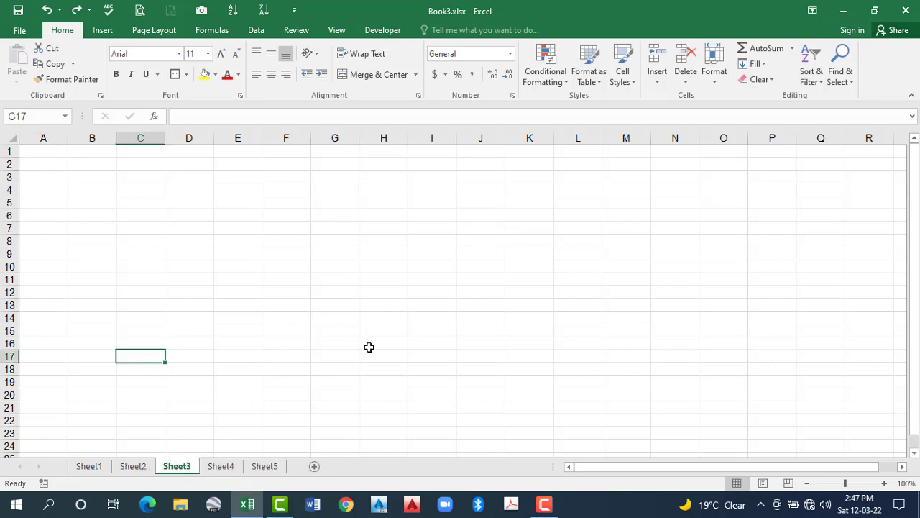
pyautogui.hotkey('ctrl', 'pageup')
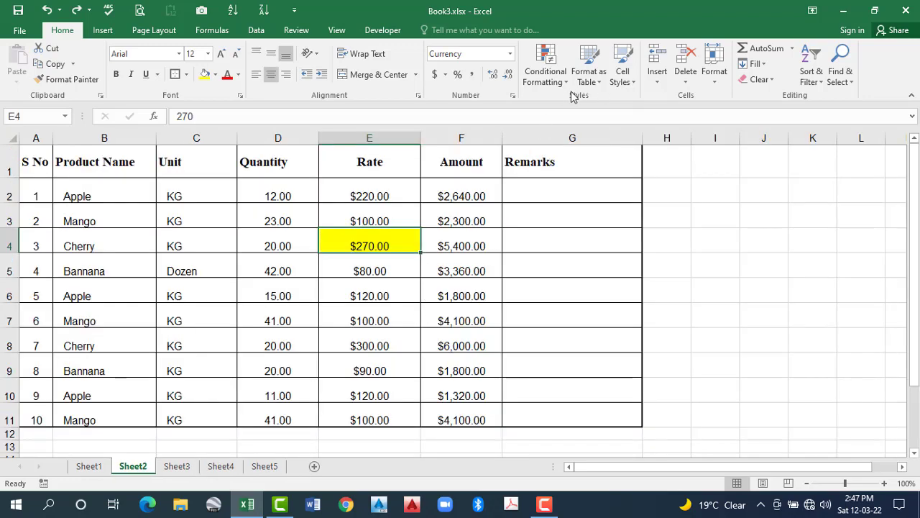
pyautogui.click(658, 75)
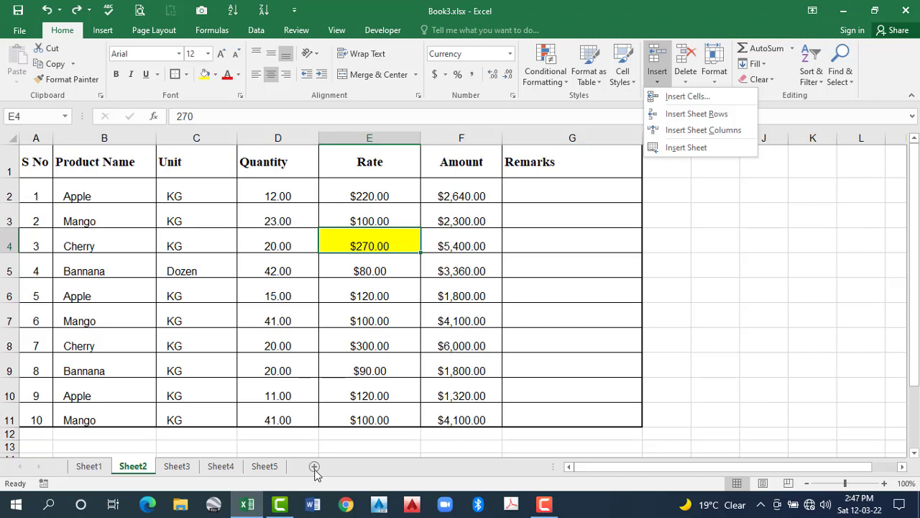
pyautogui.click(687, 148)
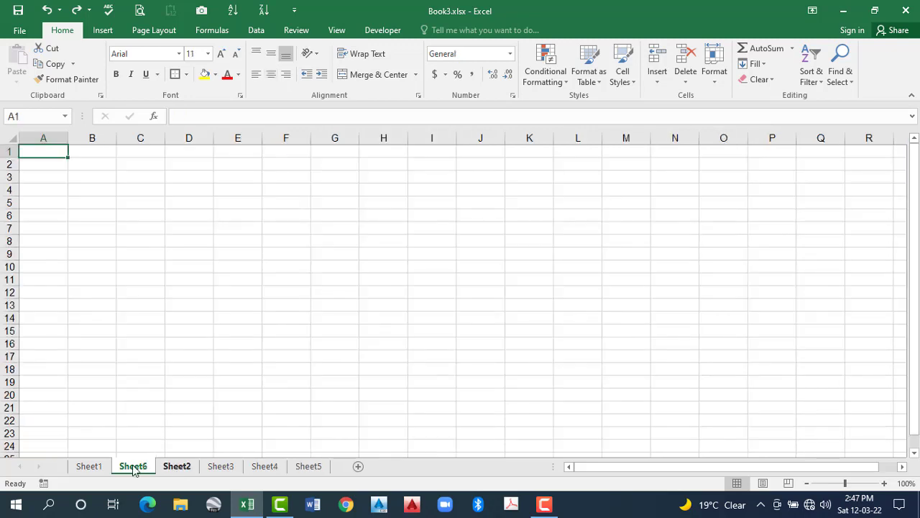
pyautogui.click(177, 466)
pyautogui.click(133, 466)
pyautogui.click(176, 467)
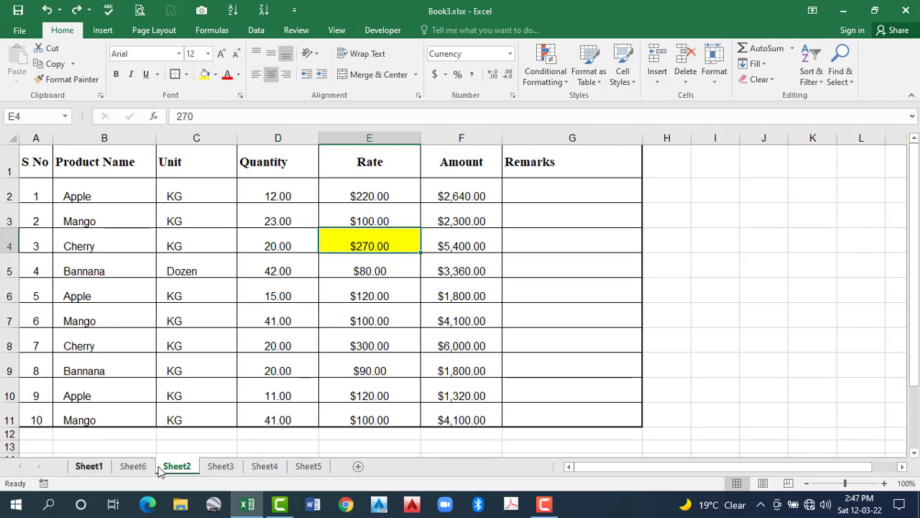
pyautogui.hotkey('ctrl', 'pageup')
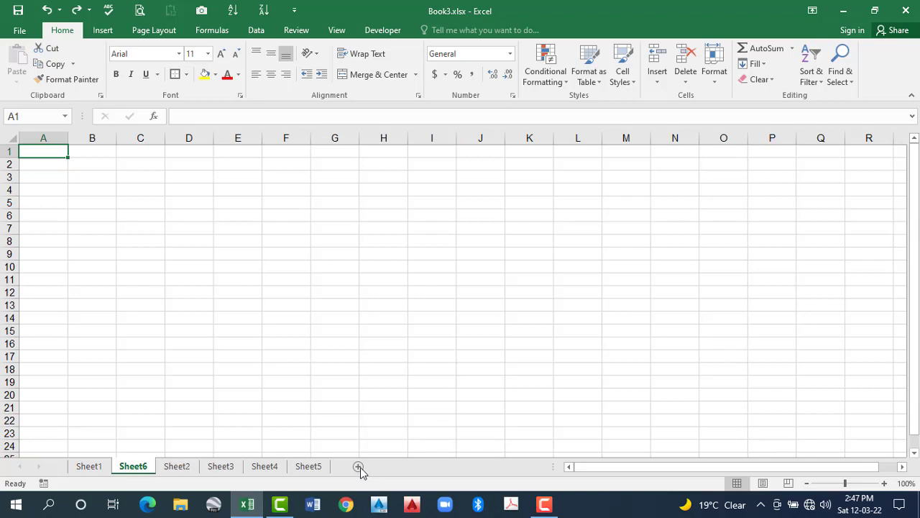
# Step: Insert another blank worksheet before Sheet6, using the Worksheet type
pyautogui.rightClick(137, 471)
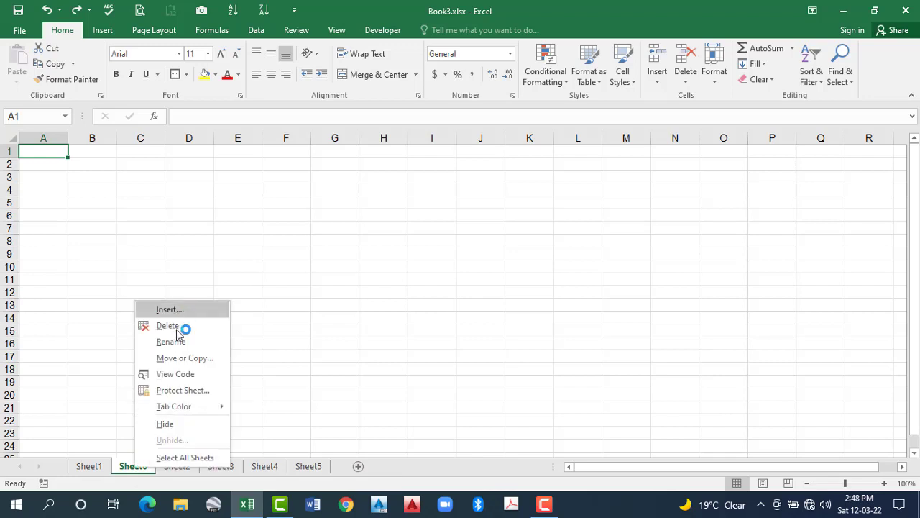
pyautogui.press('Return')
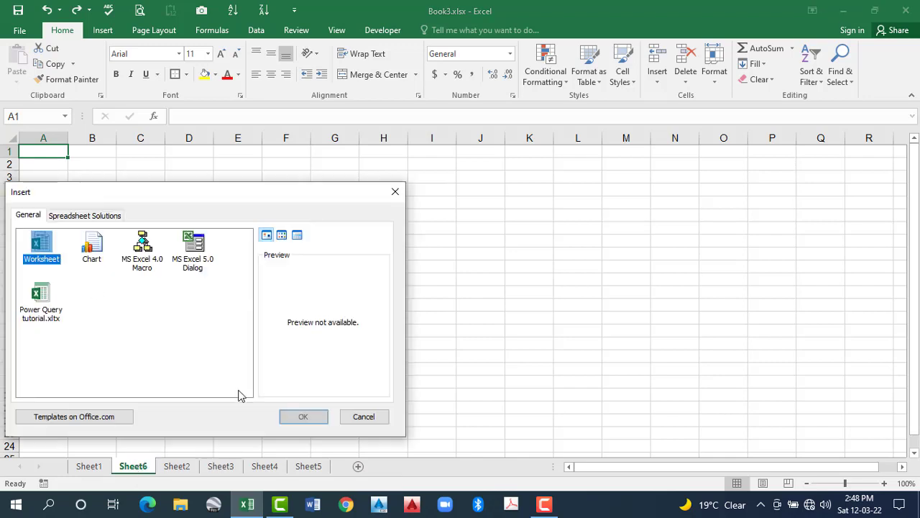
pyautogui.click(301, 415)
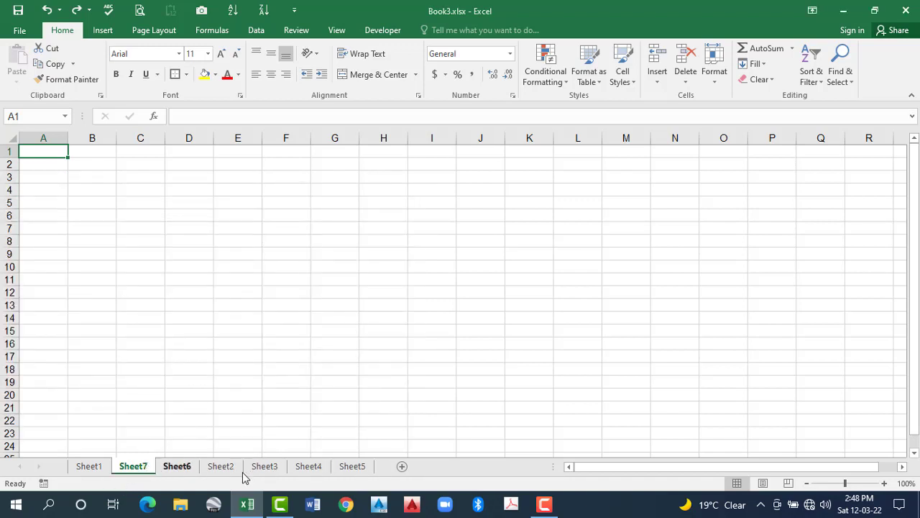
# Step: On Sheet2, delete the Cherry row's Rate cell E4 with the Shift cells left option
pyautogui.click(228, 469)
pyautogui.click(657, 76)
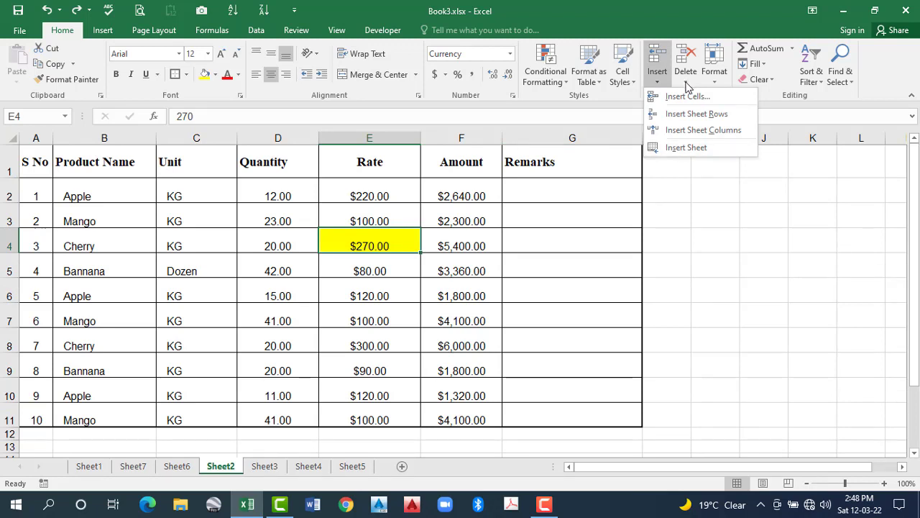
pyautogui.click(685, 72)
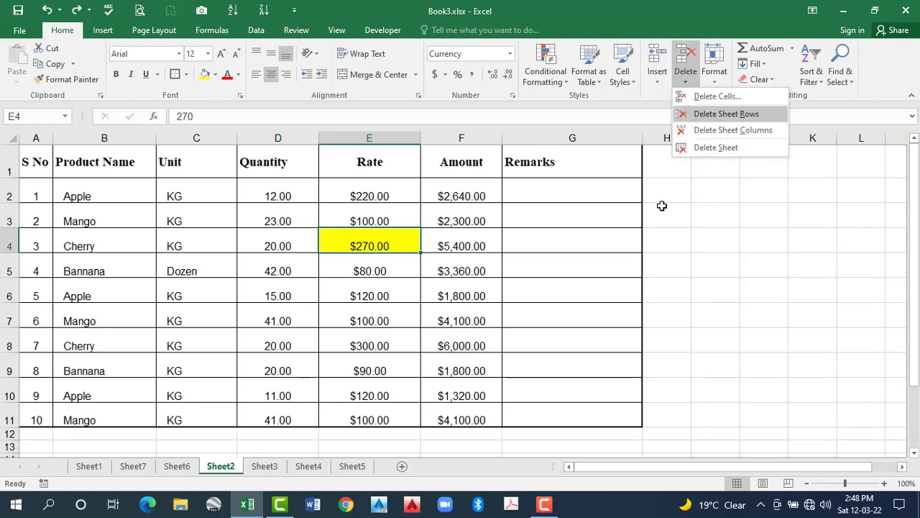
pyautogui.click(353, 248)
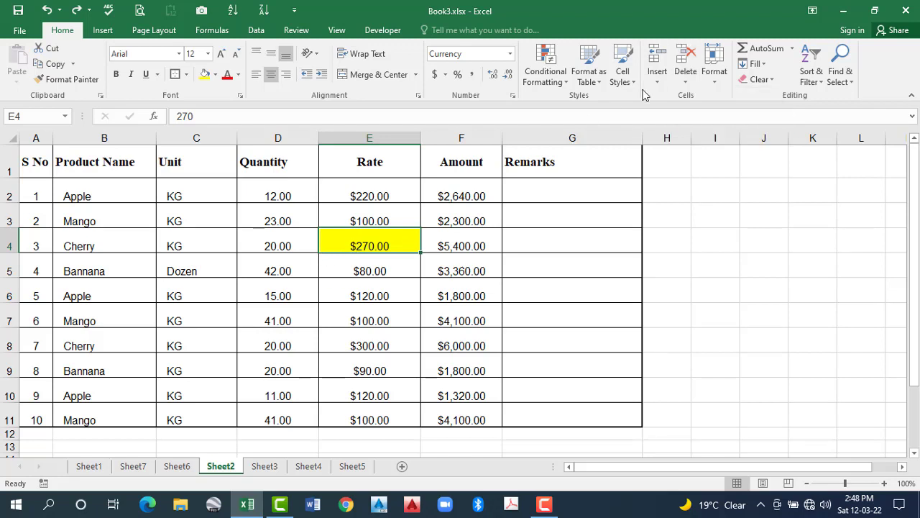
pyautogui.click(685, 79)
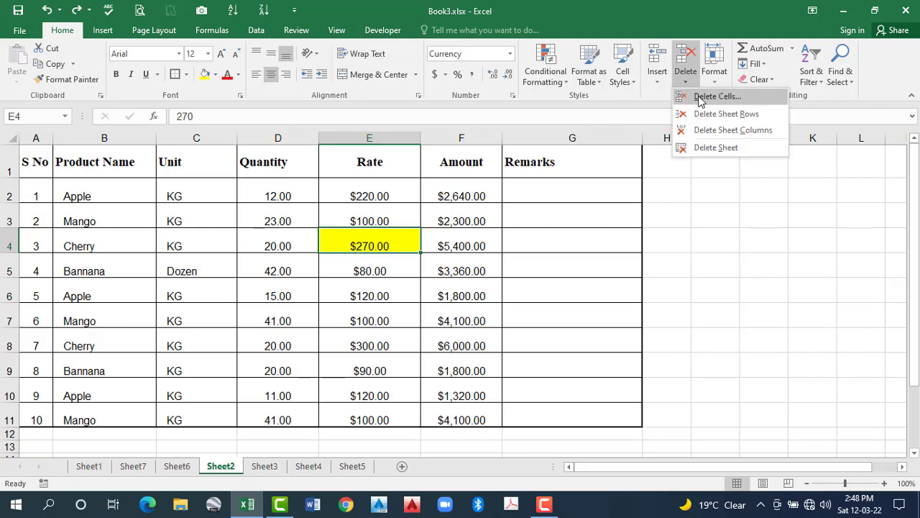
pyautogui.click(699, 99)
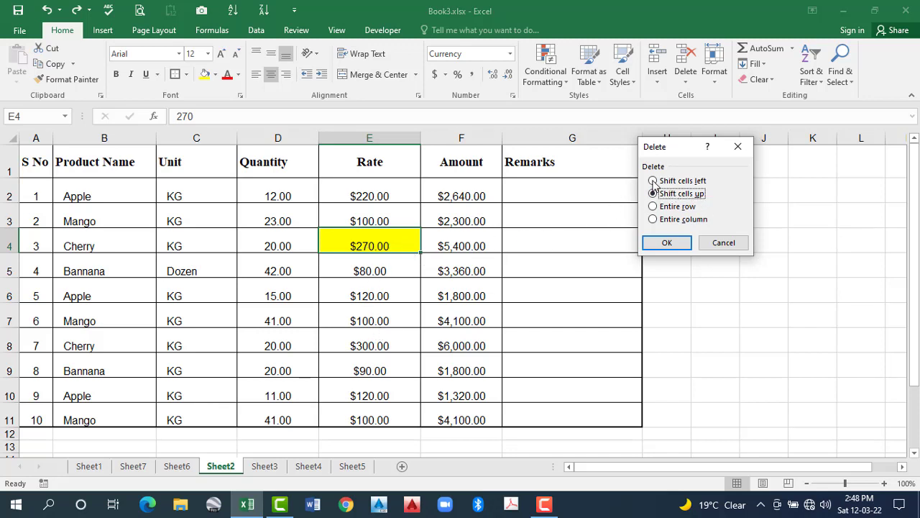
pyautogui.click(683, 181)
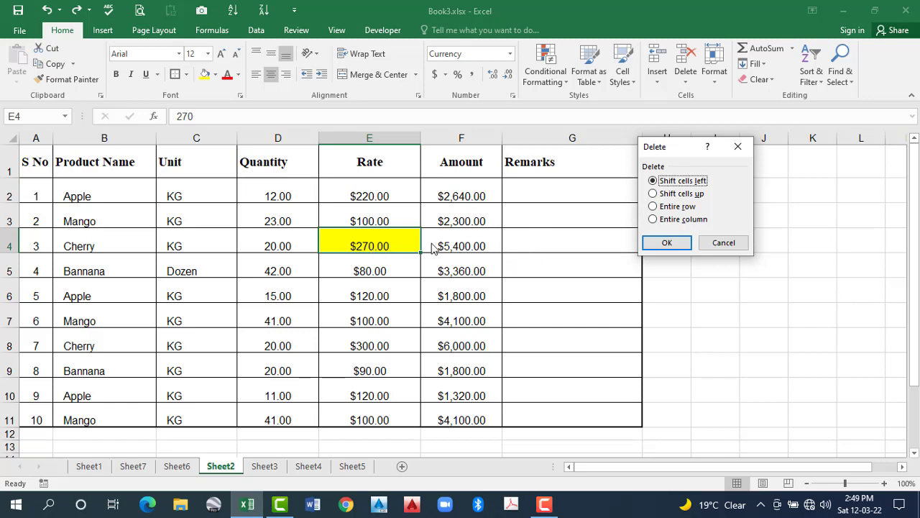
pyautogui.click(656, 194)
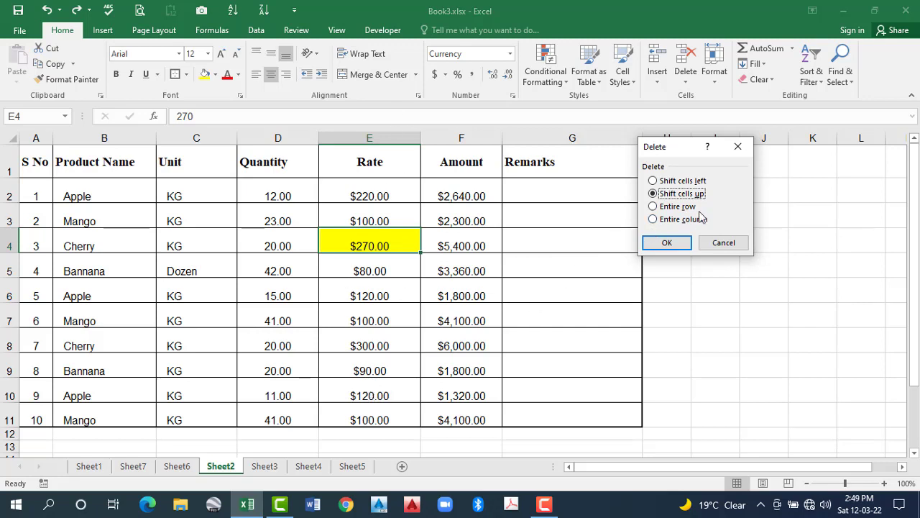
pyautogui.click(671, 182)
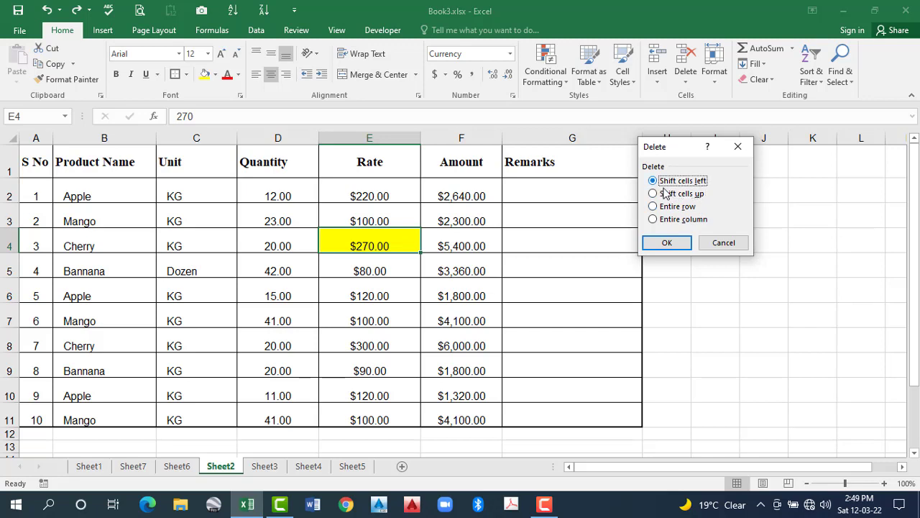
pyautogui.click(668, 245)
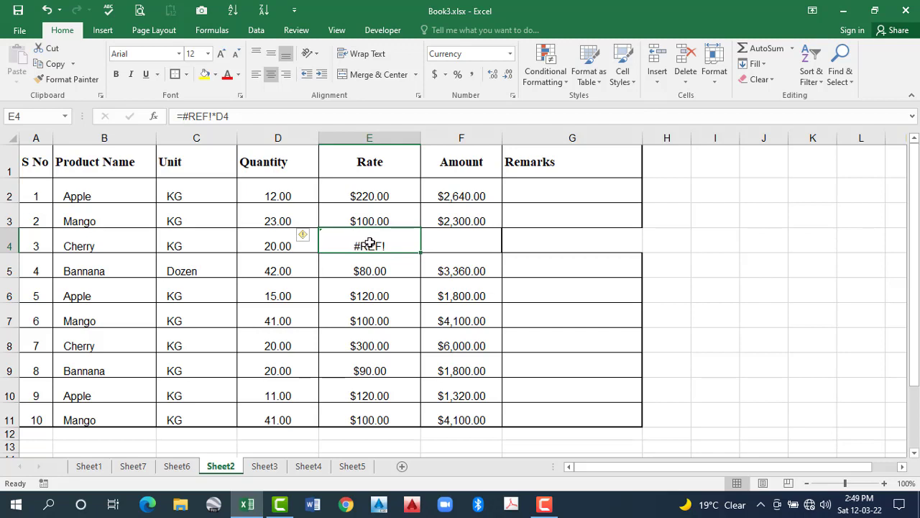
# Step: Compare the Amount column's formulas in F3 and F6 with the Cherry row's cell F4
pyautogui.click(469, 239)
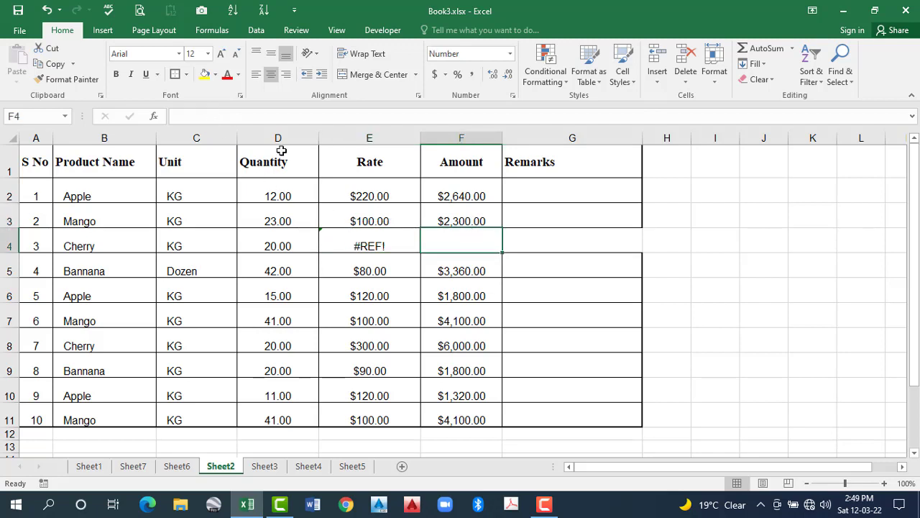
pyautogui.press('Up')
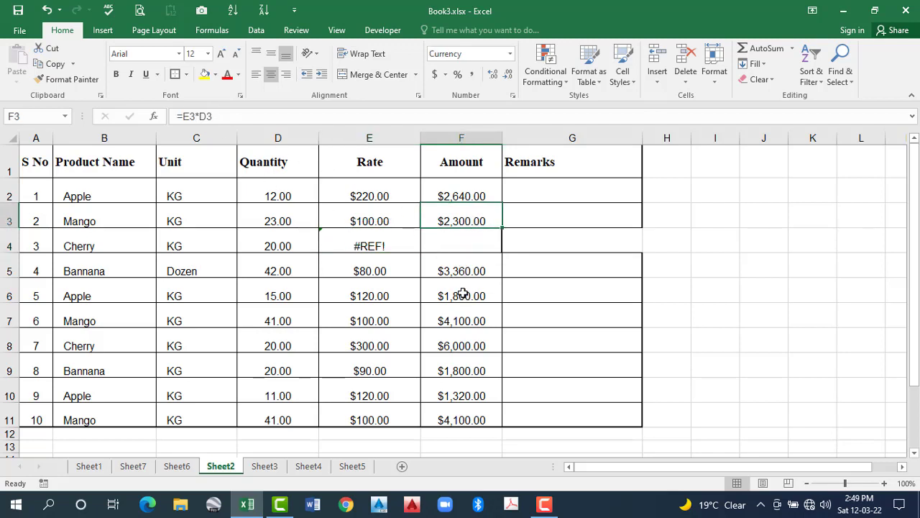
pyautogui.press('Down')
pyautogui.press('Down')
pyautogui.press('Down')
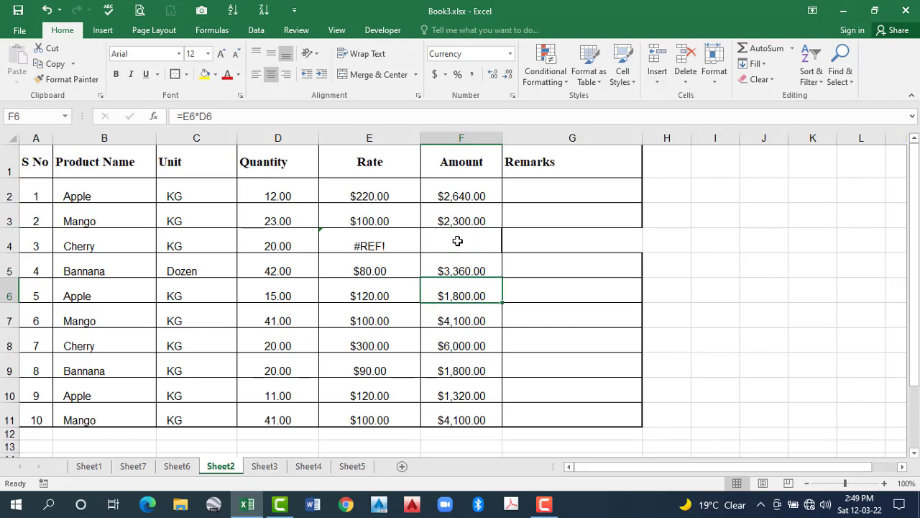
pyautogui.click(457, 240)
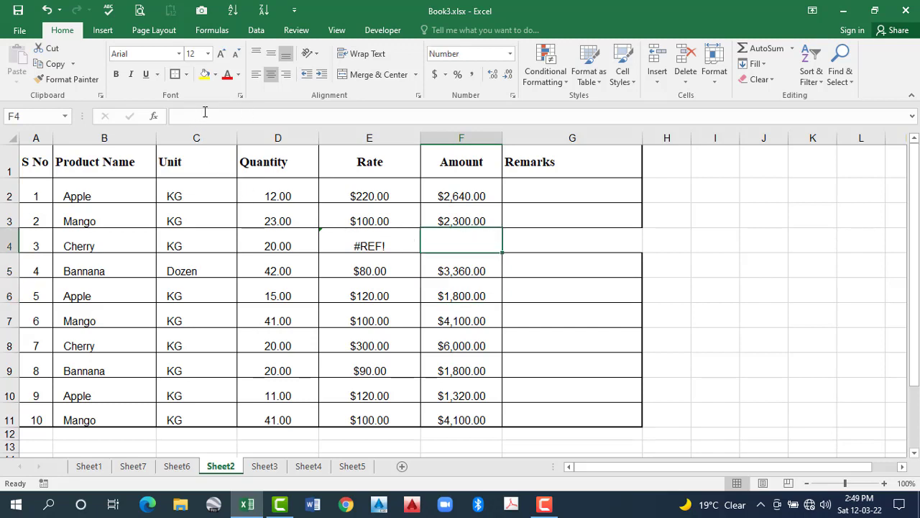
# Step: Compare the formula in the Cherry row's cell E4 with the Mango row's Amount formula in F3
pyautogui.press('Left')
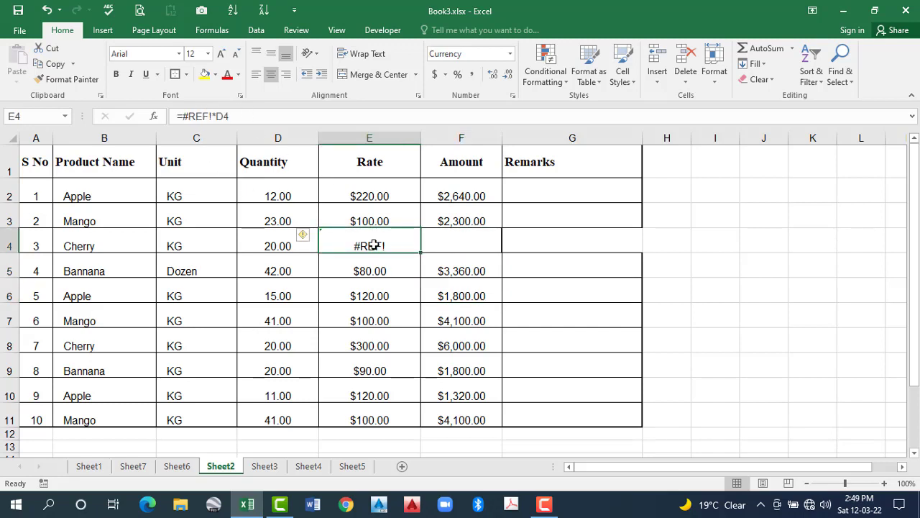
pyautogui.click(467, 218)
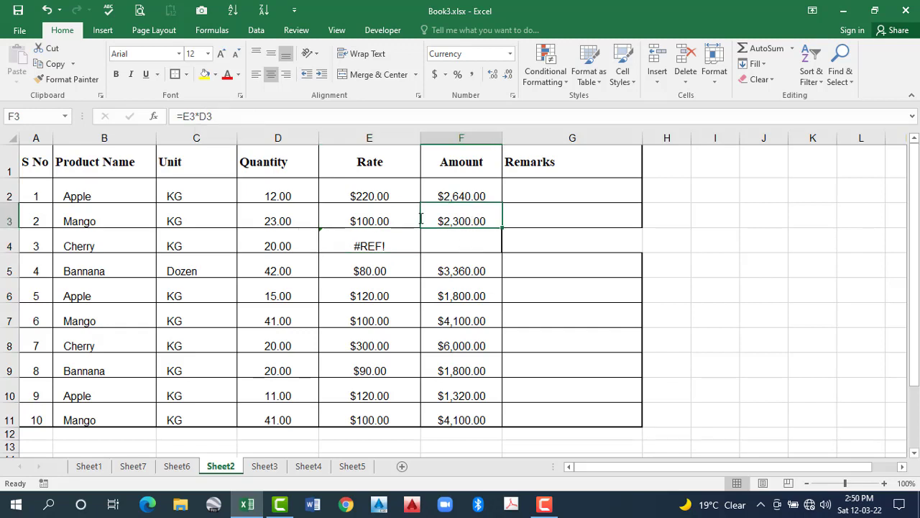
pyautogui.press('F2')
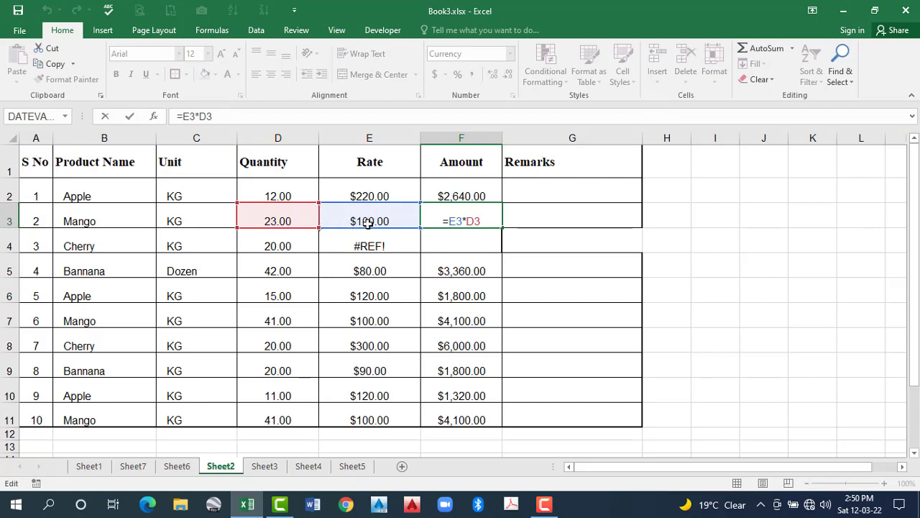
pyautogui.press('Return')
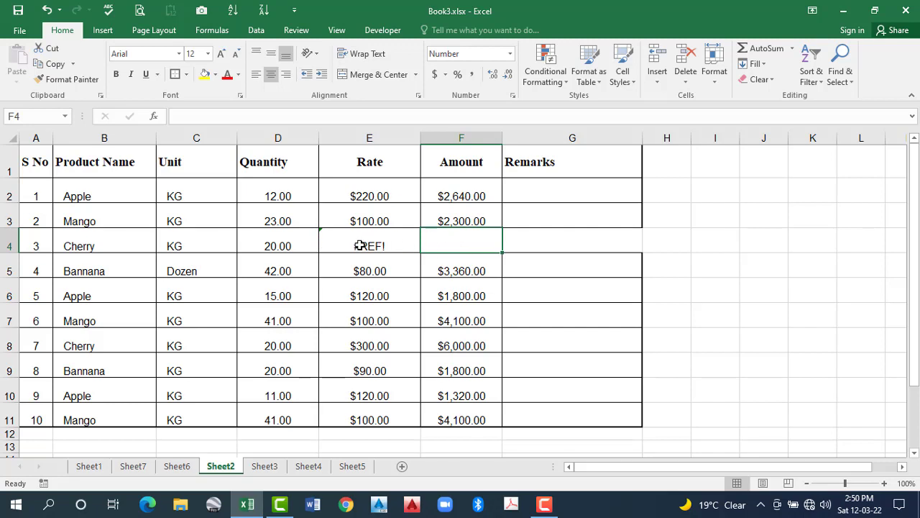
pyautogui.click(399, 245)
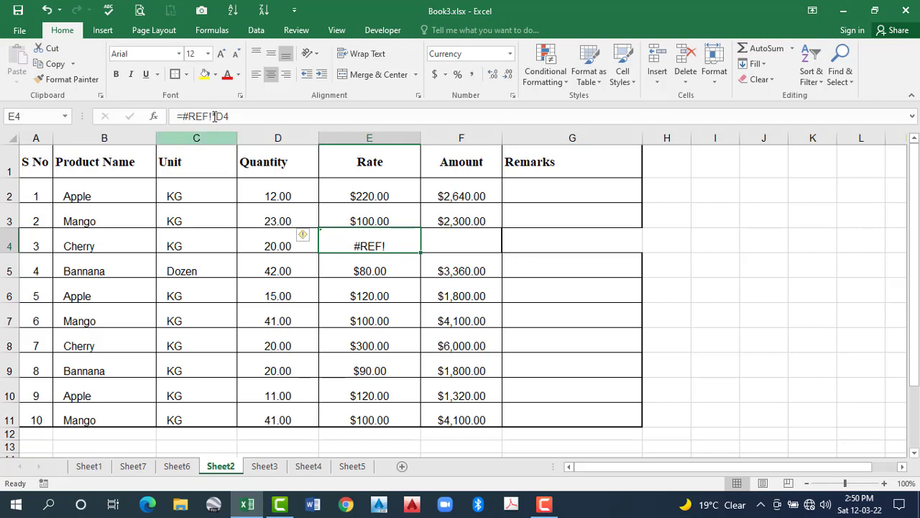
pyautogui.click(467, 240)
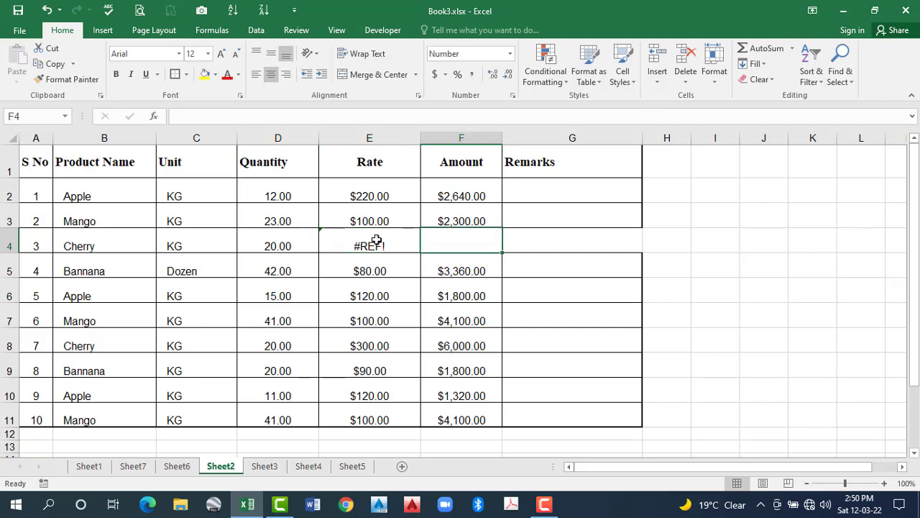
# Step: Check the Cherry row's cells F4 and G4, and undo the Shift cells left deletion of E4
pyautogui.press('Right')
pyautogui.click(489, 249)
pyautogui.click(509, 290)
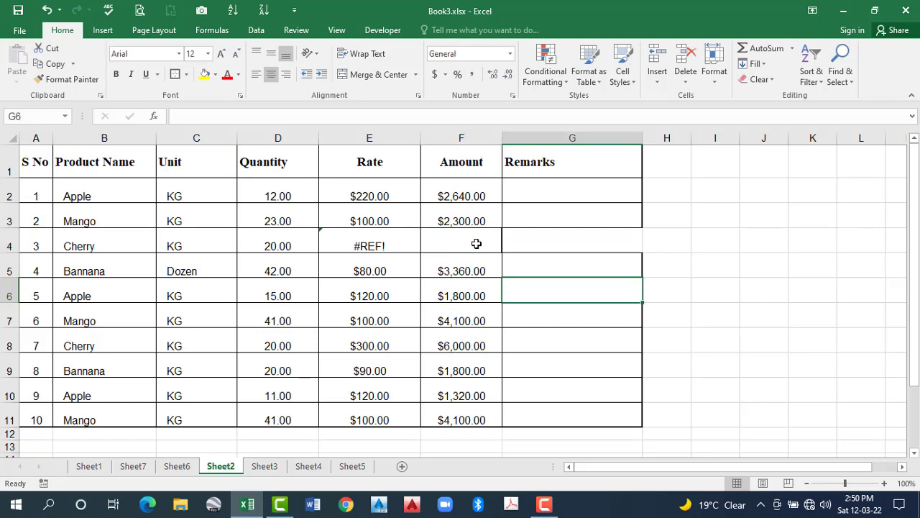
pyautogui.click(477, 243)
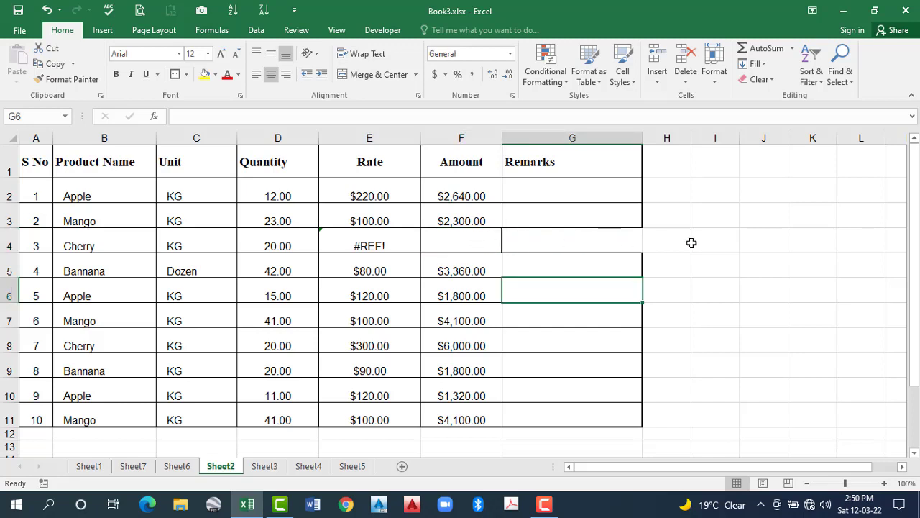
pyautogui.click(588, 247)
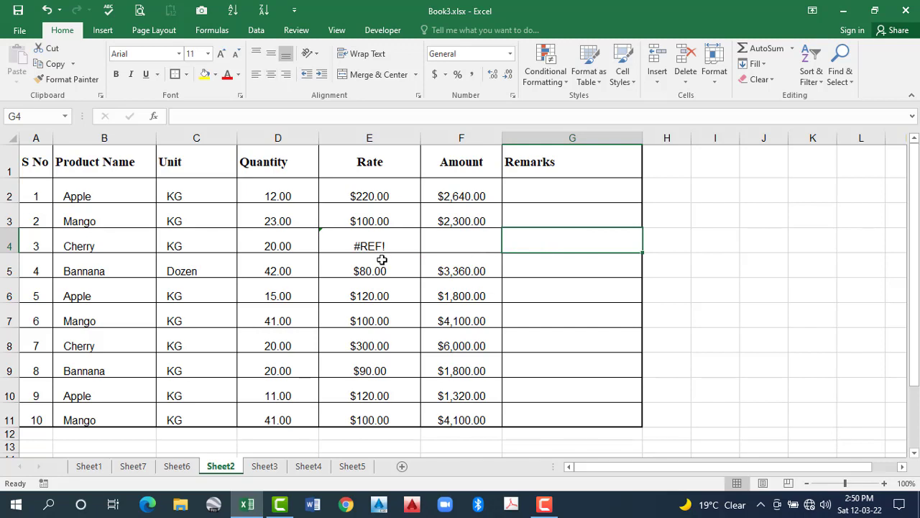
pyautogui.hotkey('ctrl', 'z')
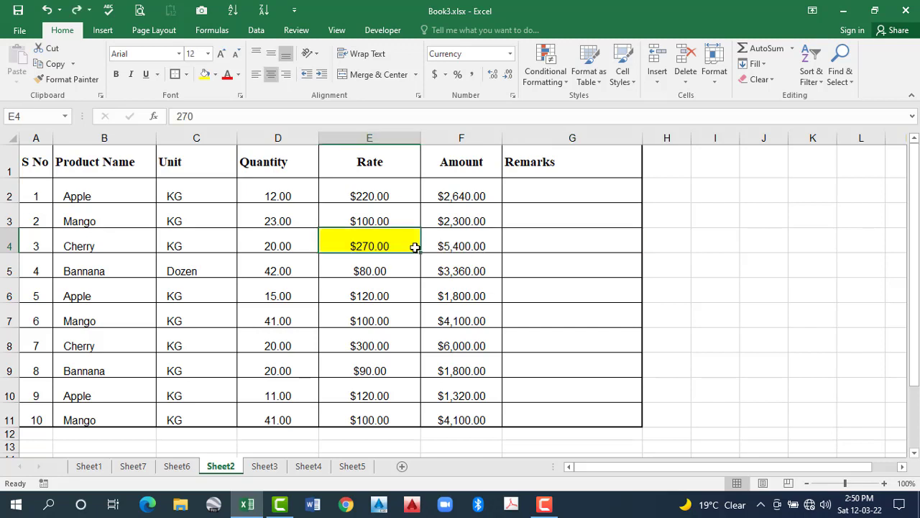
# Step: Delete the Cherry row's Rate cell E4 with the Shift cells up option
pyautogui.click(690, 79)
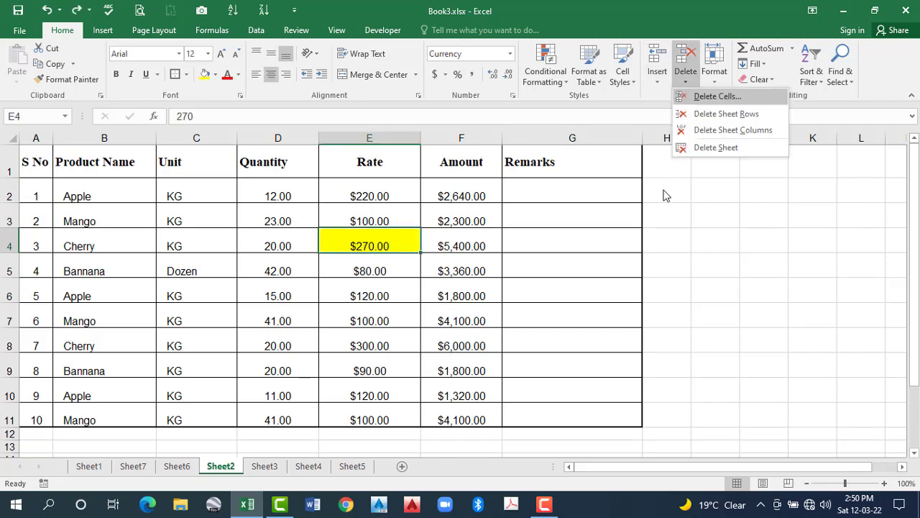
pyautogui.press('d')
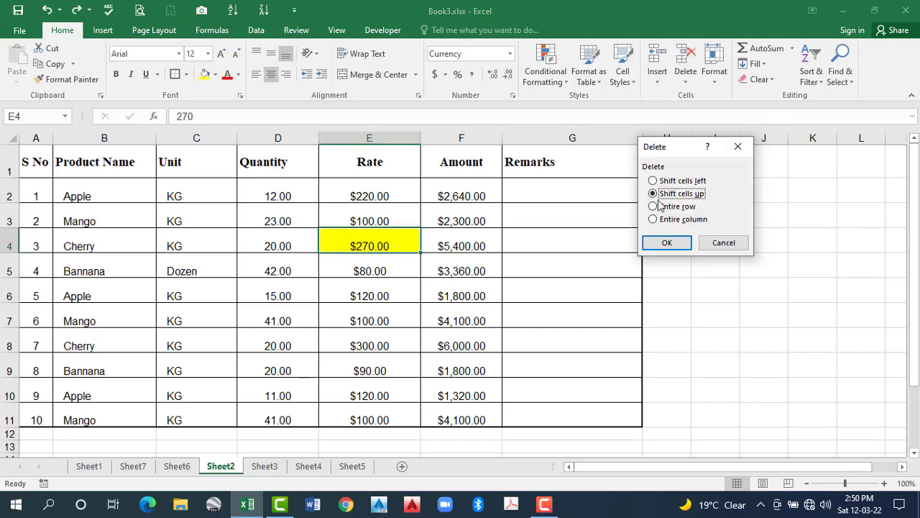
pyautogui.click(668, 245)
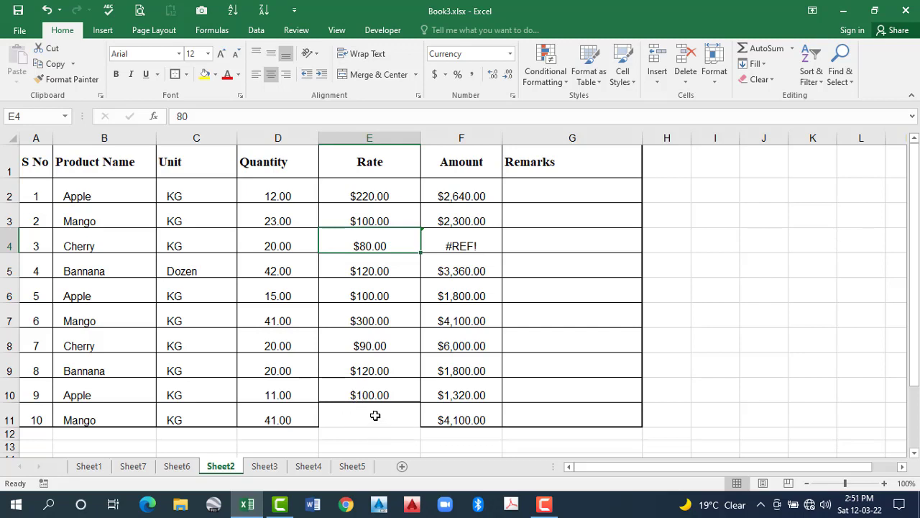
# Step: Compare the Amount formulas in F4 and F3 and check the Cherry row's Quantity and Rate cells
pyautogui.click(458, 244)
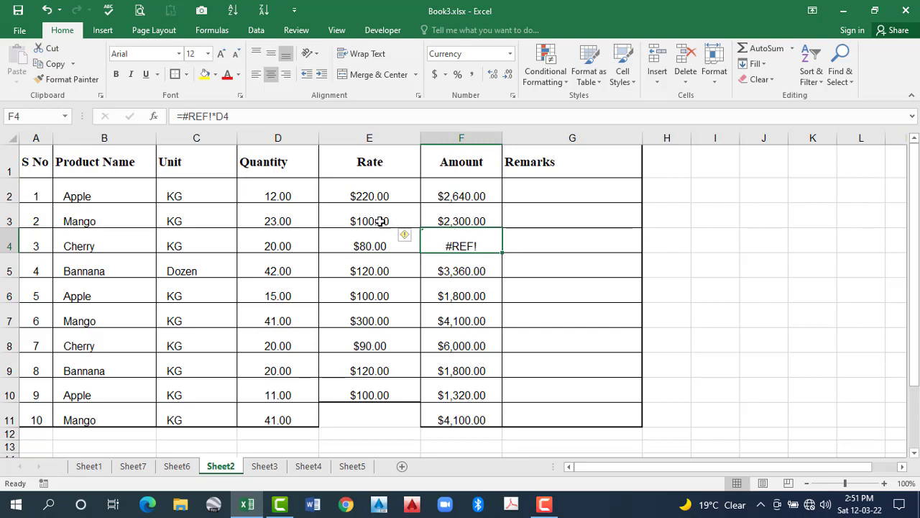
pyautogui.press('Up')
pyautogui.press('F2')
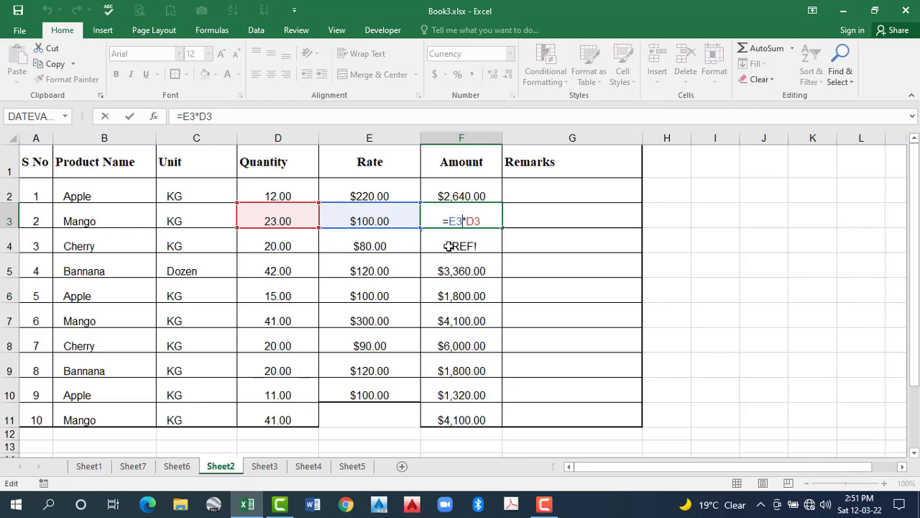
pyautogui.press('Return')
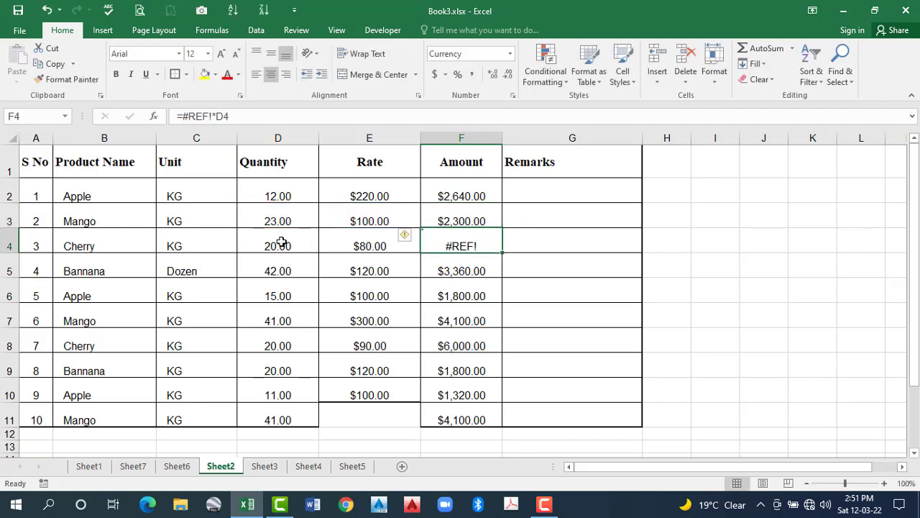
pyautogui.click(361, 242)
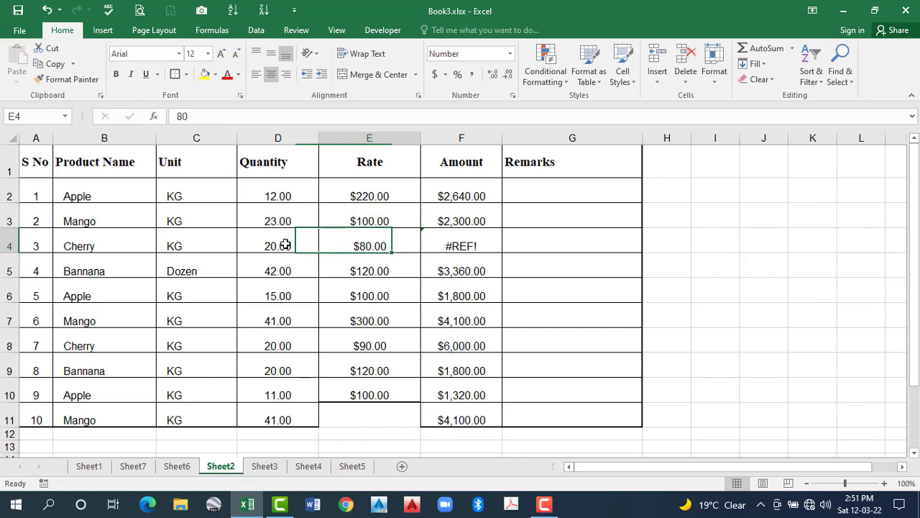
pyautogui.click(307, 248)
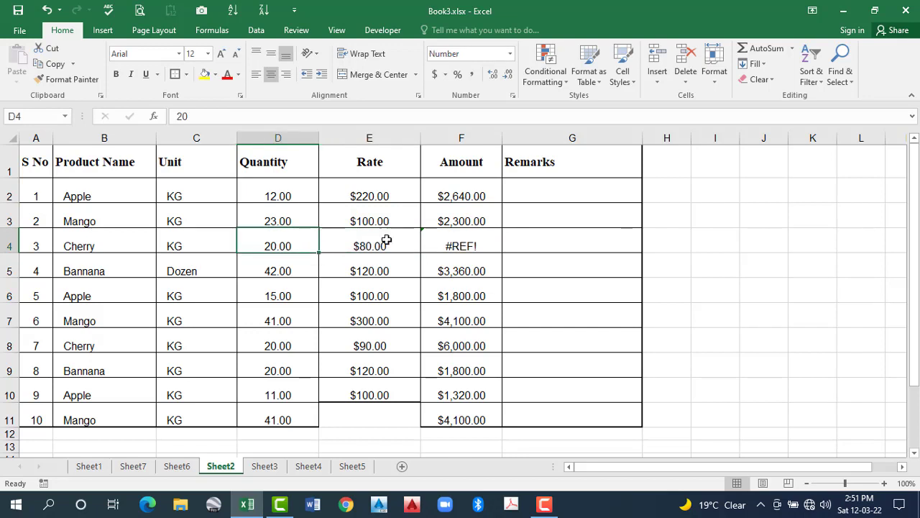
pyautogui.press('Right')
pyautogui.press('Right')
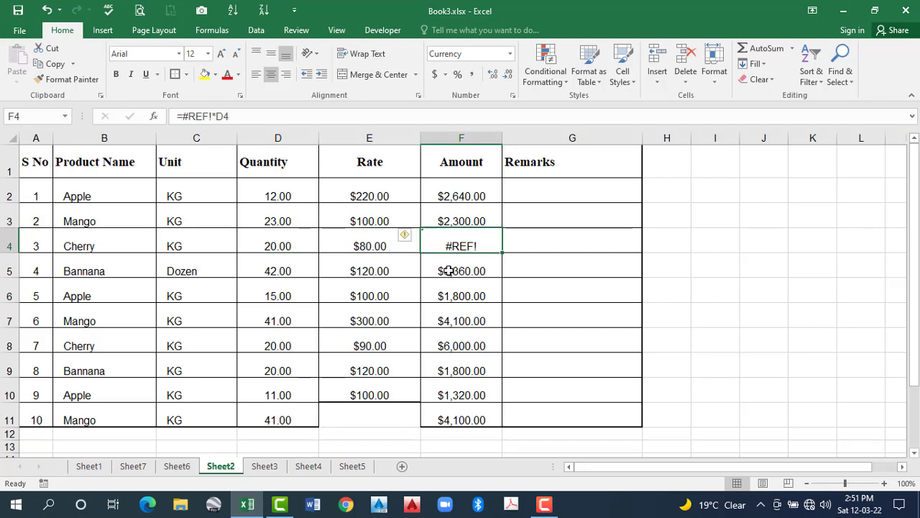
# Step: Examine which Rate and Quantity cells the Amount formulas in F5, F6 and F11 refer to
pyautogui.press('Down')
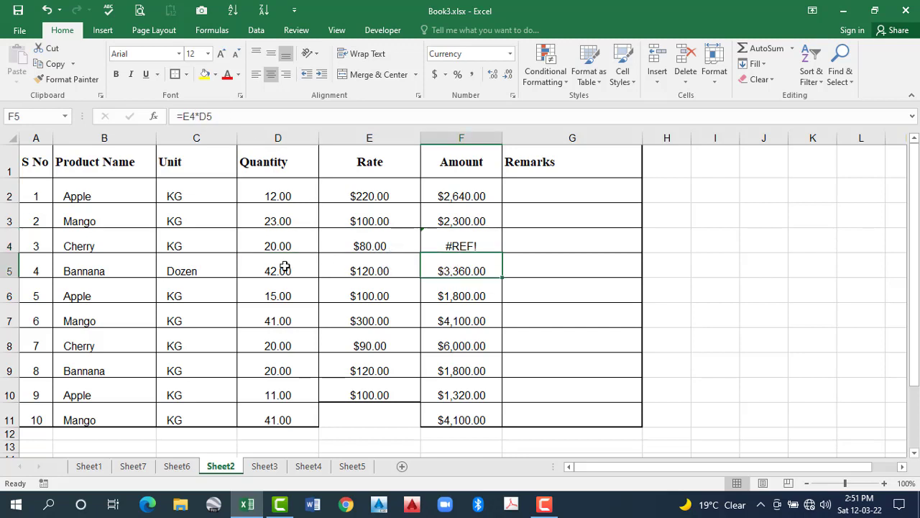
pyautogui.press('Left')
pyautogui.press('Left')
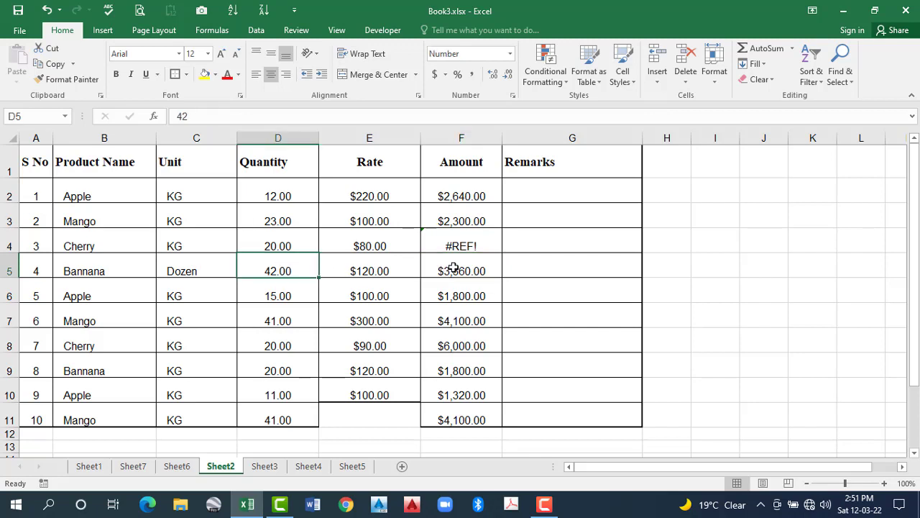
pyautogui.press('Right')
pyautogui.press('Right')
pyautogui.press('F2')
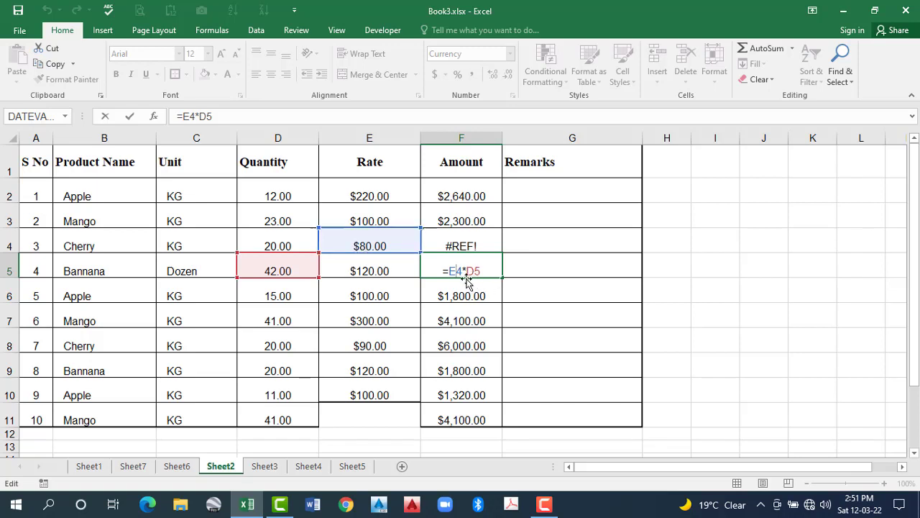
pyautogui.press('Return')
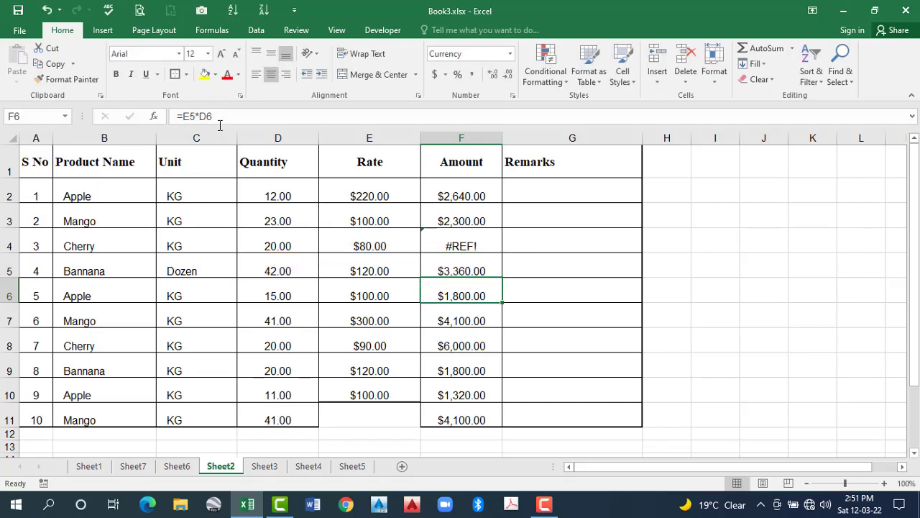
pyautogui.doubleClick(440, 416)
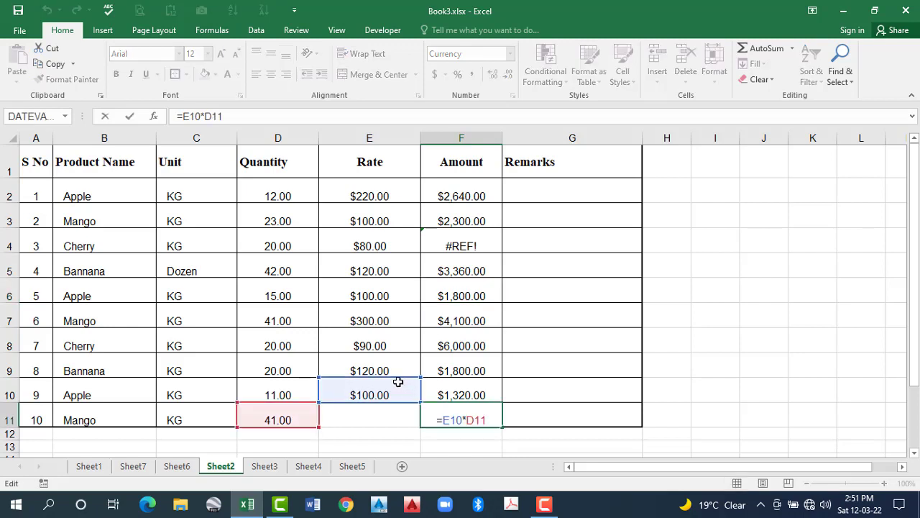
pyautogui.press('Return')
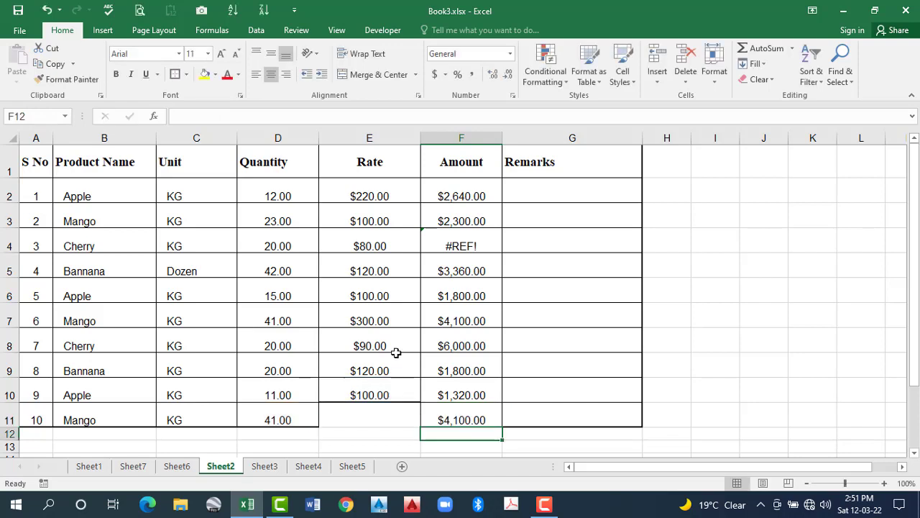
# Step: Undo the Shift cells up deletion of the Cherry row's Rate cell
pyautogui.press('Up')
pyautogui.hotkey('ctrl', 'z')
pyautogui.hotkey('ctrl', 'z')
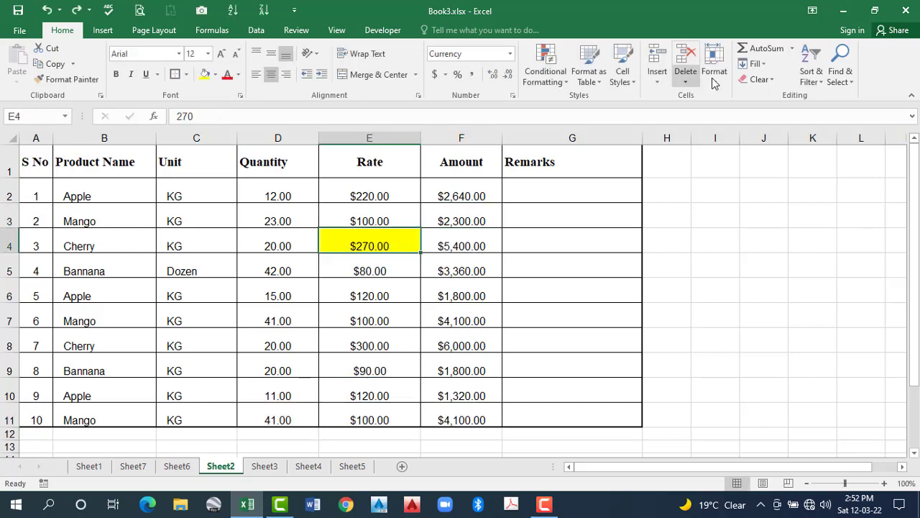
# Step: Delete the whole Cherry row 4 from cell E4 with the Entire row option
pyautogui.click(685, 72)
pyautogui.click(704, 96)
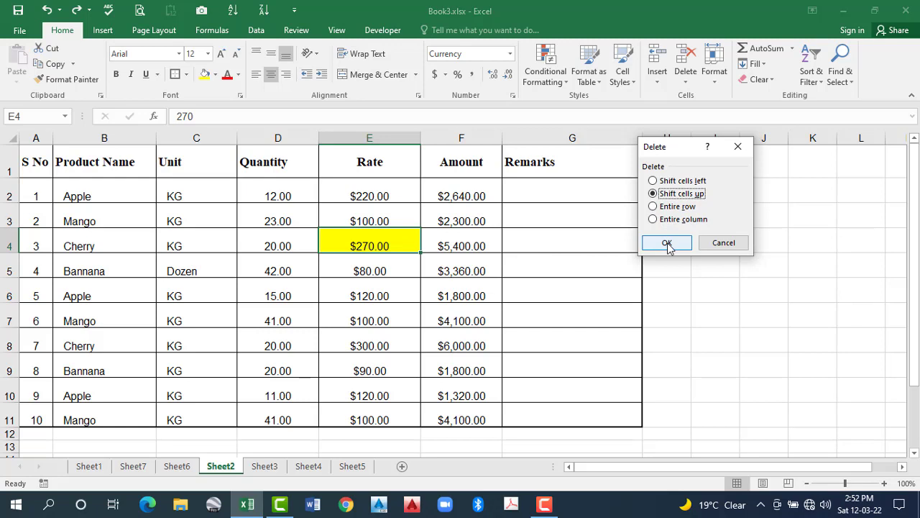
pyautogui.press('r')
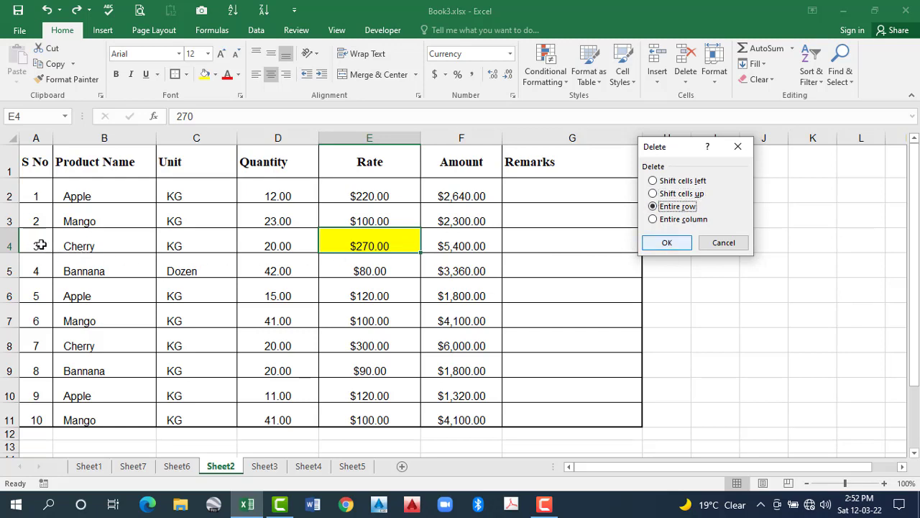
pyautogui.press('Return')
# Step: Check the serial numbers in the S No column and undo the deletion of the Cherry row
pyautogui.click(38, 192)
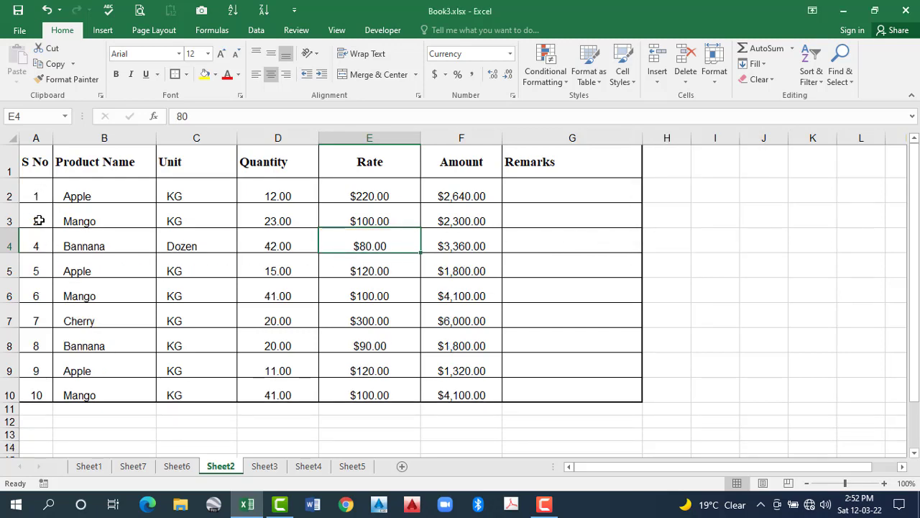
pyautogui.click(38, 222)
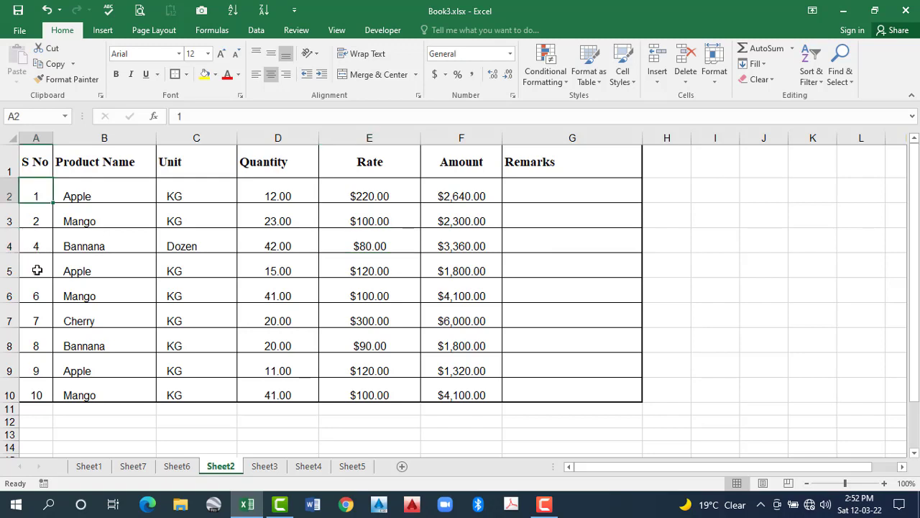
pyautogui.click(37, 269)
pyautogui.press('Down')
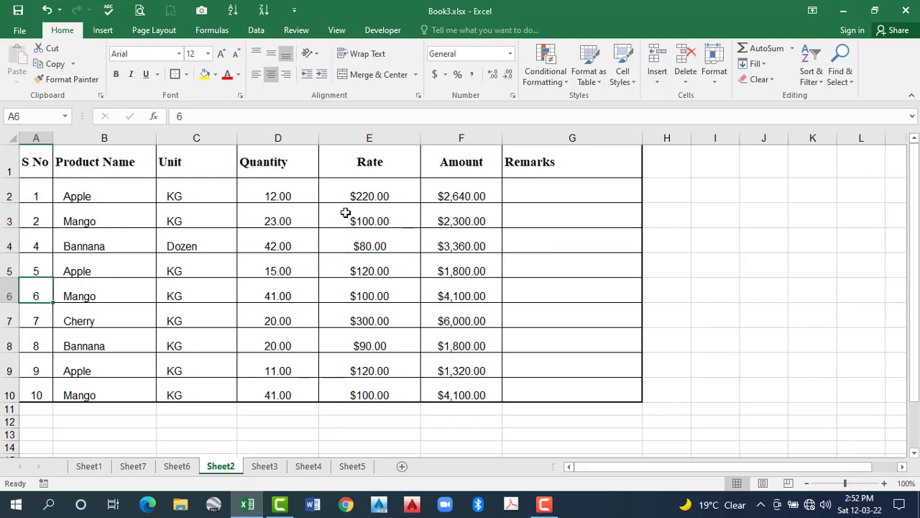
pyautogui.hotkey('ctrl', 'z')
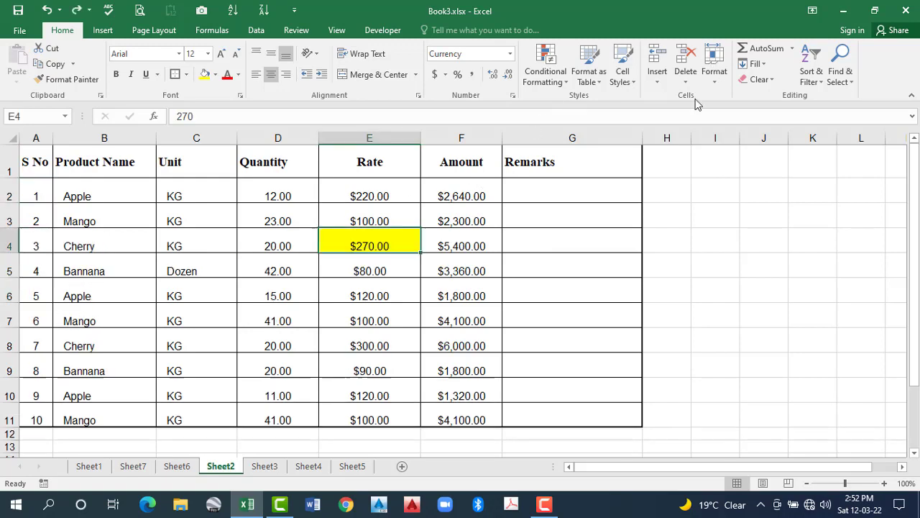
# Step: Delete the whole Rate column from cell E4 with the Entire column option
pyautogui.click(686, 81)
pyautogui.click(696, 98)
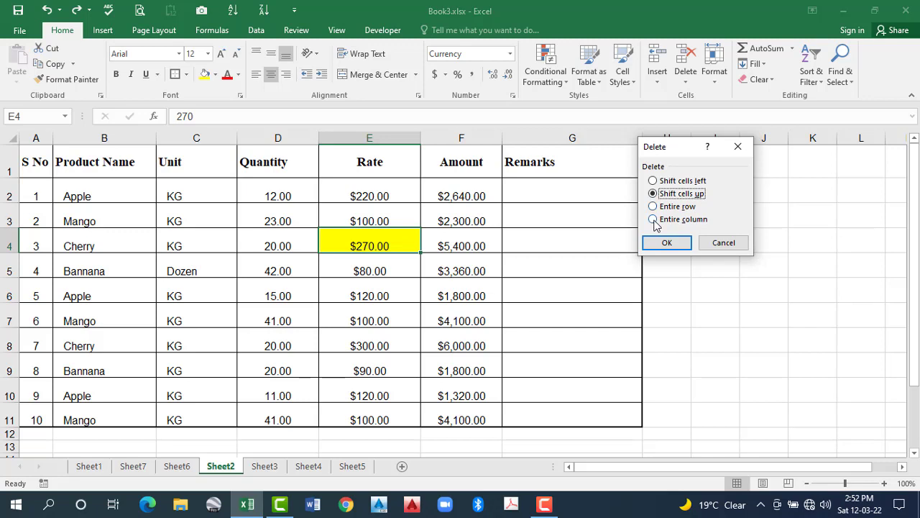
pyautogui.click(654, 220)
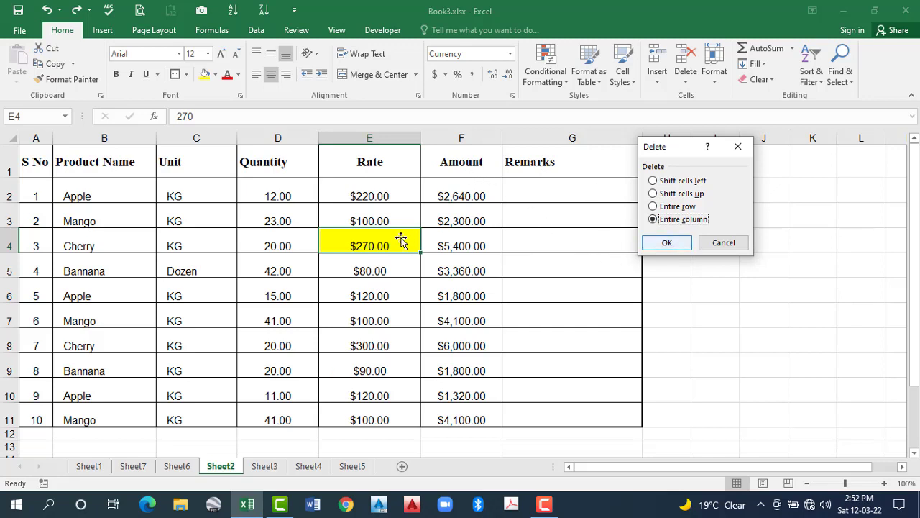
pyautogui.press('Return')
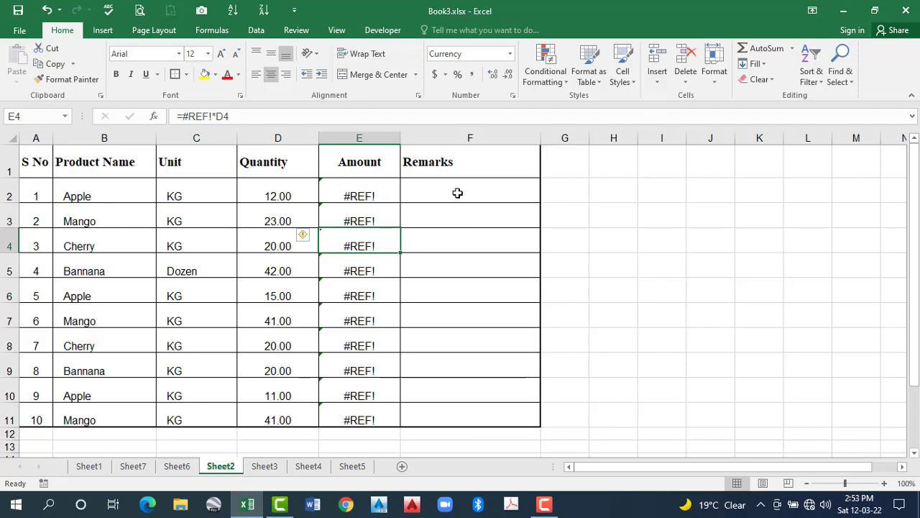
# Step: Check the cells of the Remarks and Amount columns and undo the deletion of the Rate column
pyautogui.click(425, 194)
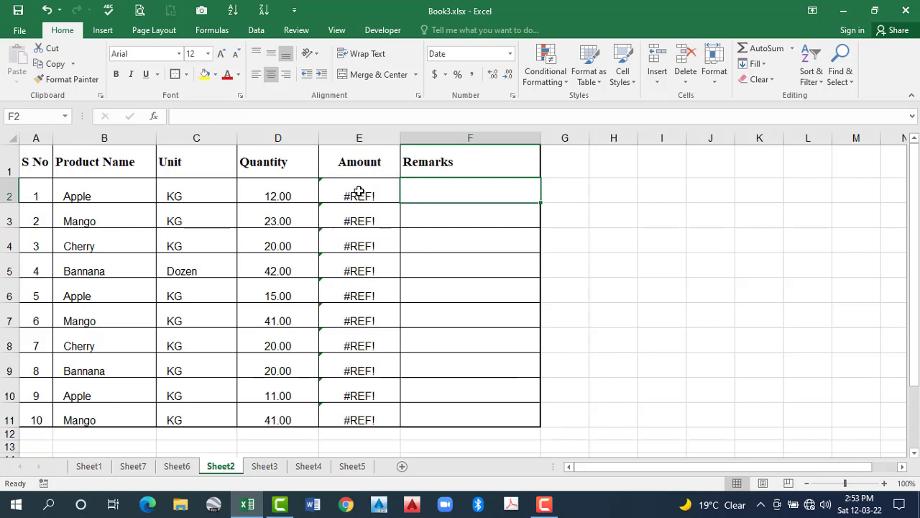
pyautogui.click(361, 195)
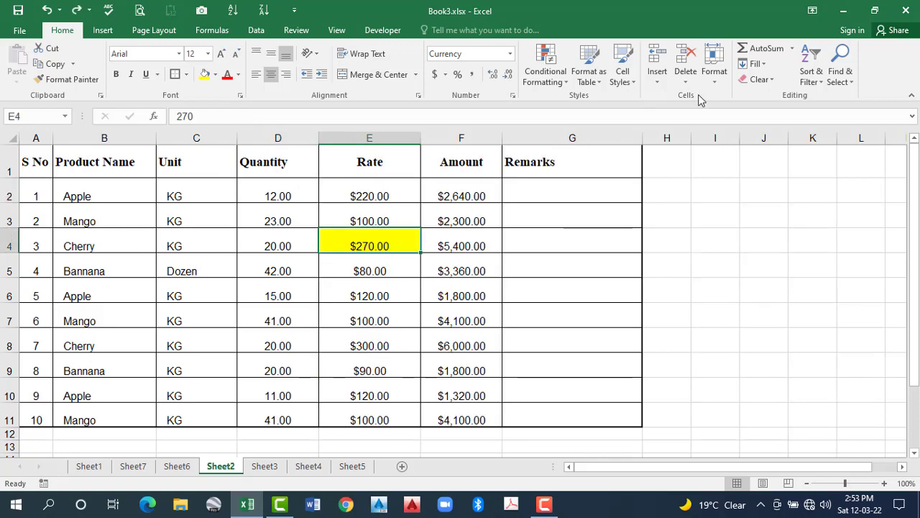
# Step: Examine the Delete Cells options and the commands for deleting rows, columns and sheets without applying any
pyautogui.click(685, 75)
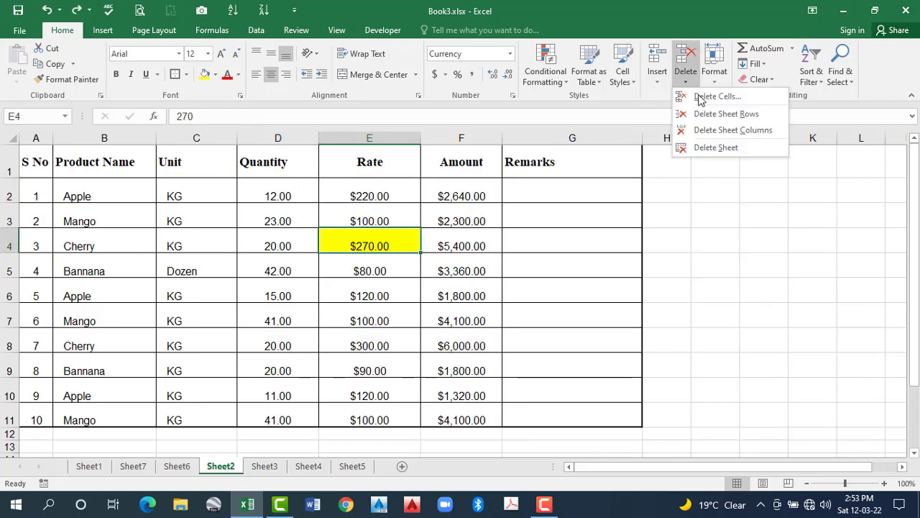
pyautogui.press('Return')
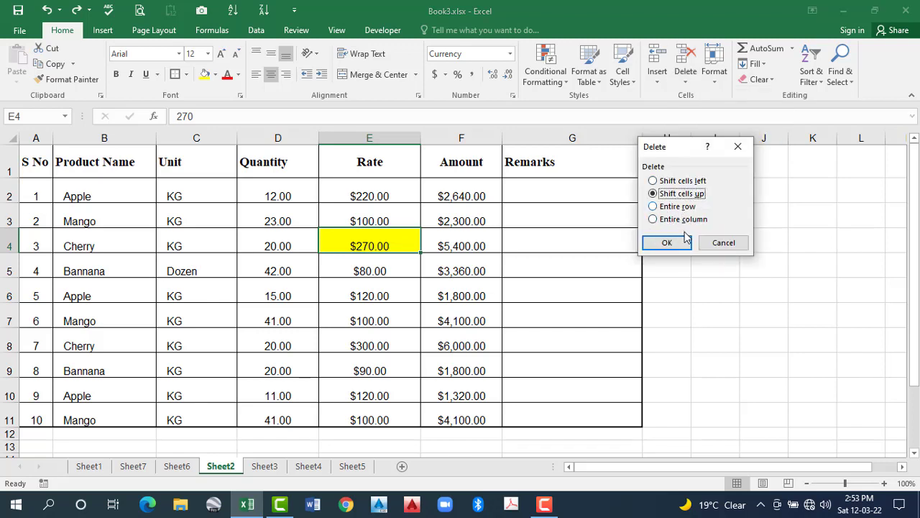
pyautogui.press('Escape')
pyautogui.click(686, 80)
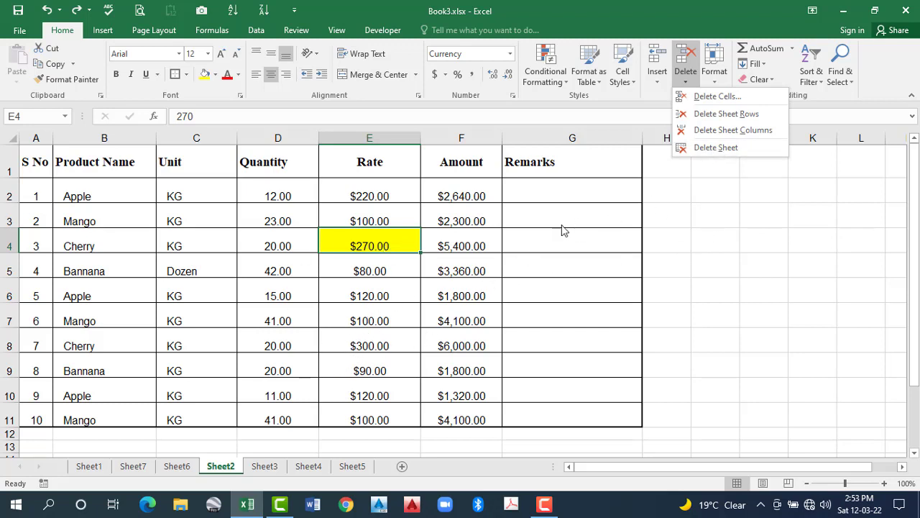
pyautogui.click(685, 211)
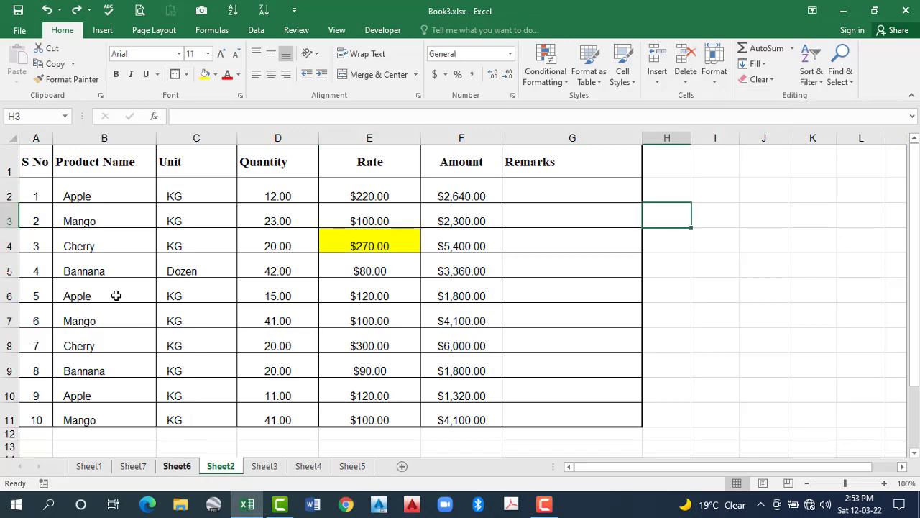
# Step: Copy the product table A1:G11 from Sheet2 and paste it into Sheet7
pyautogui.moveTo(36, 162); pyautogui.dragTo(561, 416)
pyautogui.hotkey('ctrl', 'c')
pyautogui.click(133, 466)
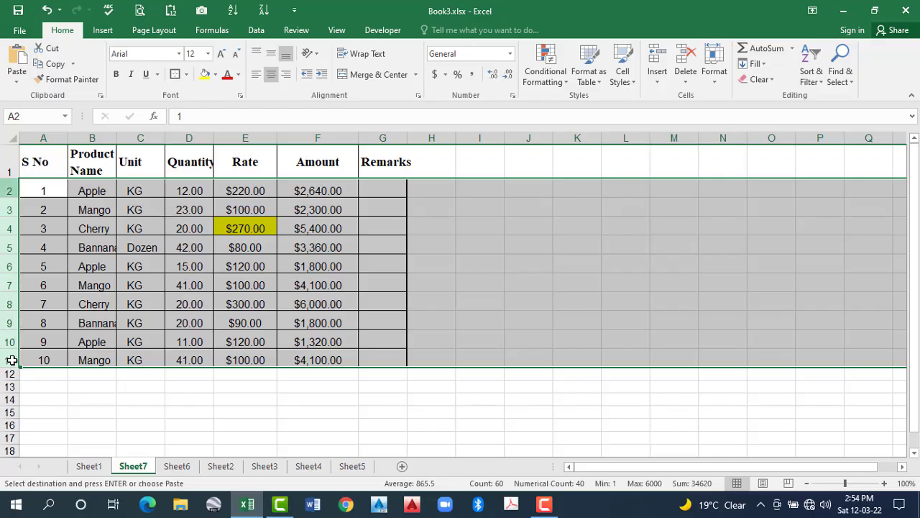
# Step: Increase the height of rows 2 to 11 on Sheet7 and widen the table's columns to fit their headings
pyautogui.moveTo(12, 360); pyautogui.dragTo(12, 195)
pyautogui.moveTo(8, 189); pyautogui.dragTo(8, 247)
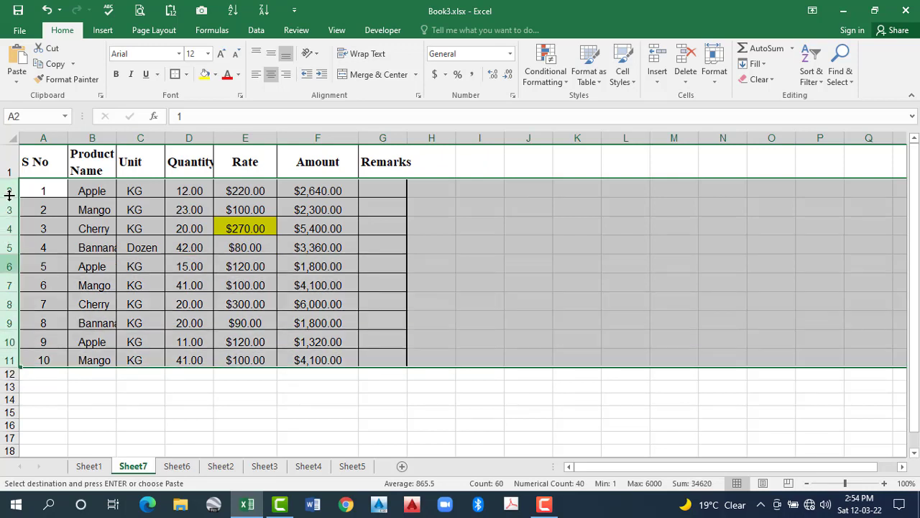
pyautogui.moveTo(9, 204); pyautogui.dragTo(11, 200)
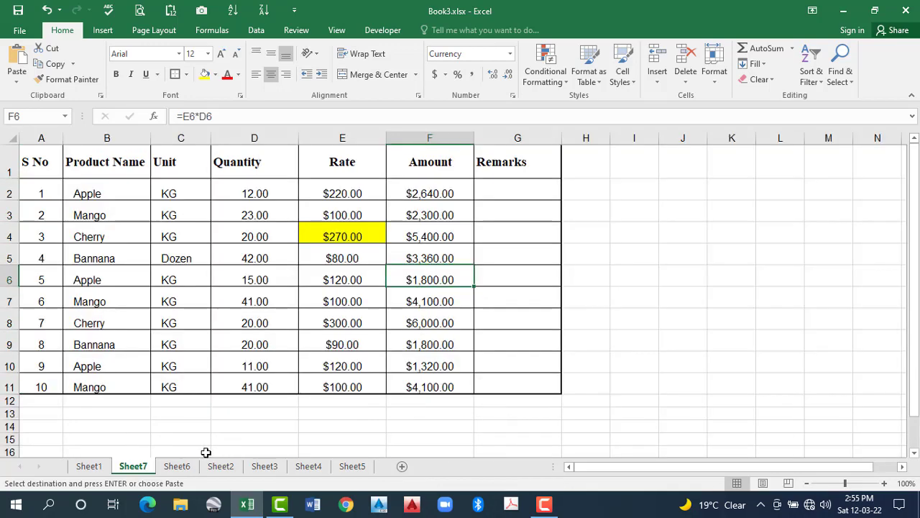
# Step: Delete the whole Sheet7 from the workbook and accept its permanent removal
pyautogui.click(342, 237)
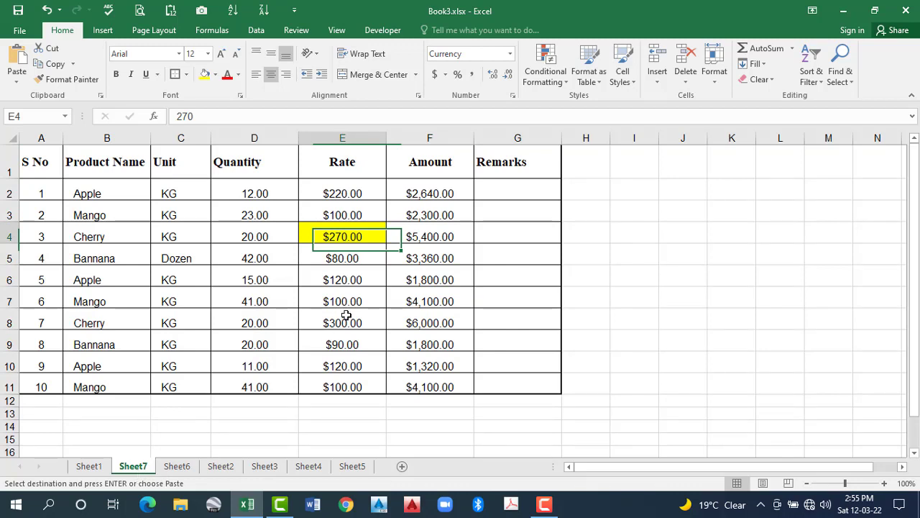
pyautogui.click(686, 76)
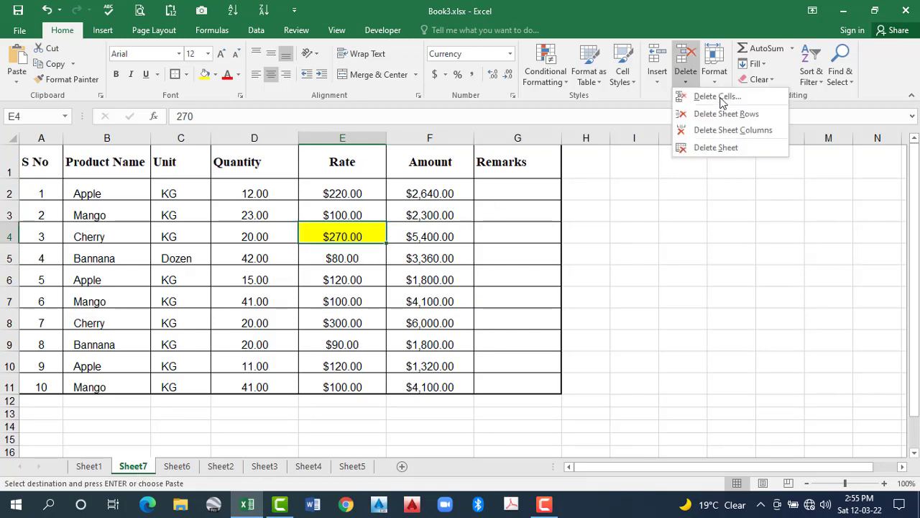
pyautogui.press('Escape')
pyautogui.press('Escape')
pyautogui.click(686, 76)
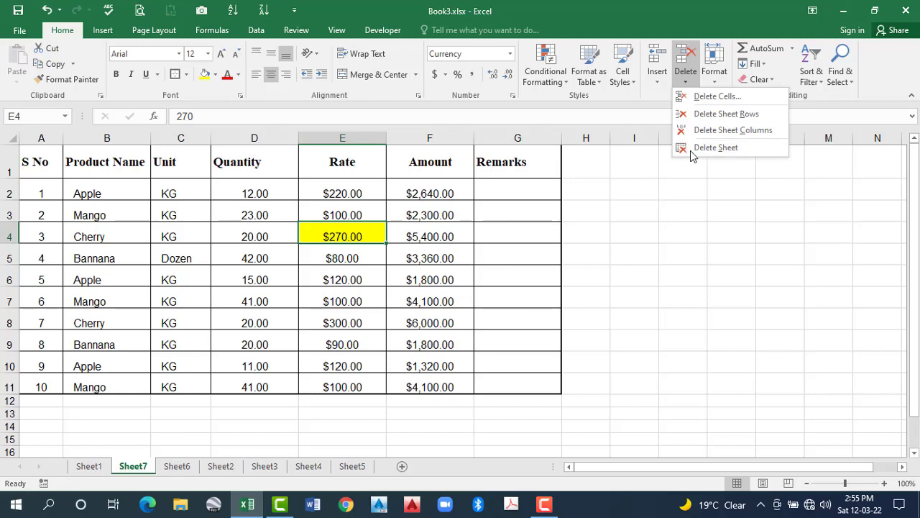
pyautogui.press('s')
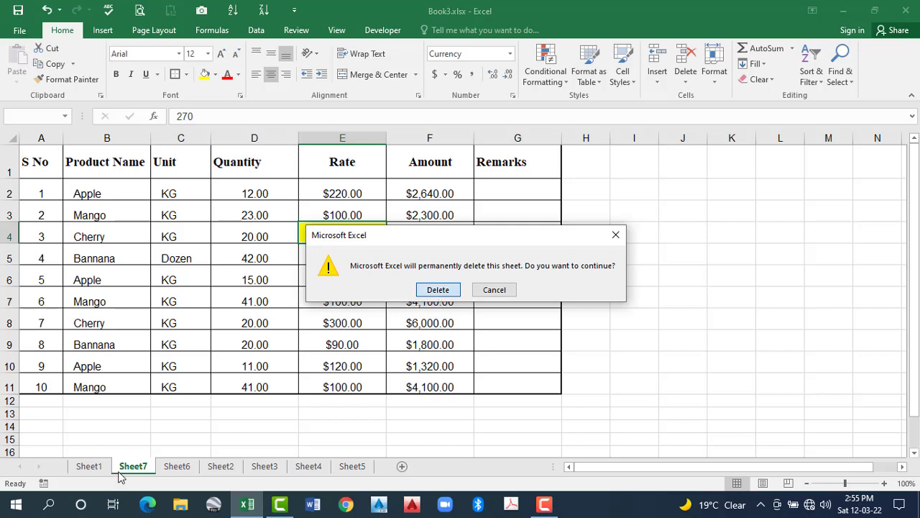
pyautogui.press('Return')
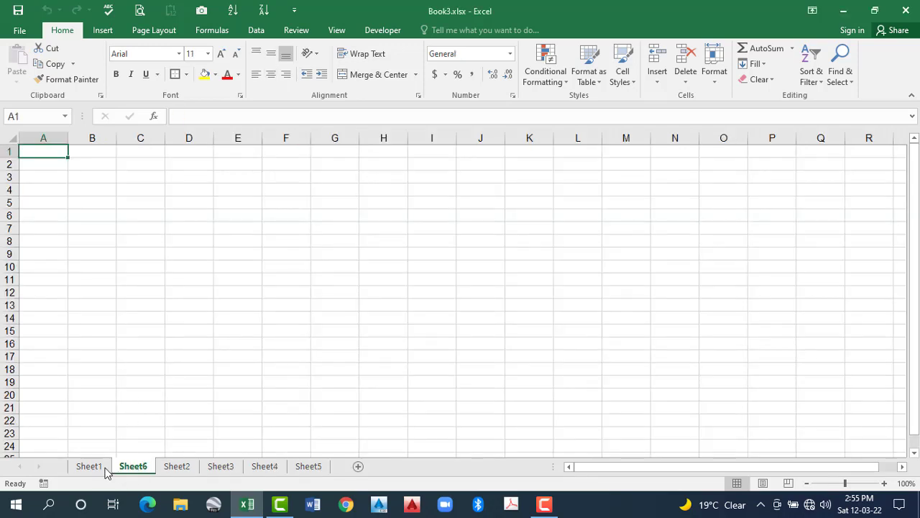
# Step: Return to Sheet2 and review the available Insert, Delete and Format commands for cells
pyautogui.click(177, 466)
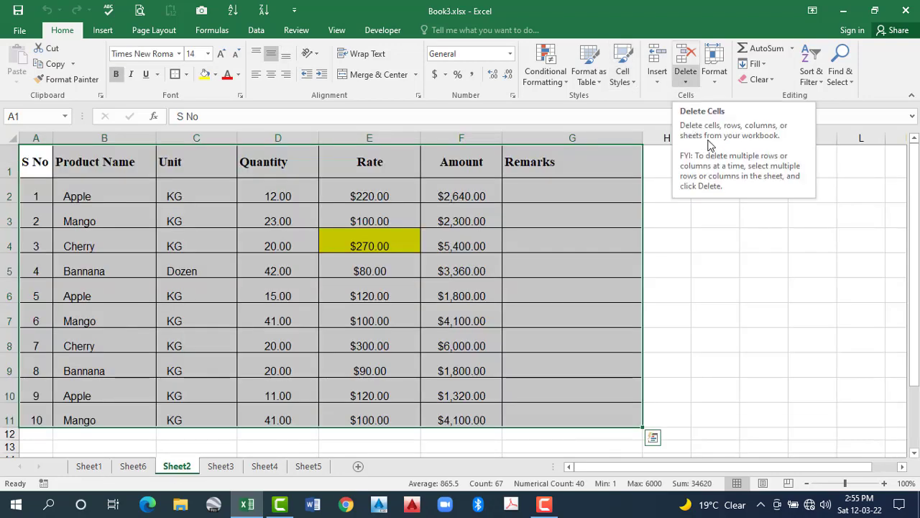
pyautogui.click(658, 81)
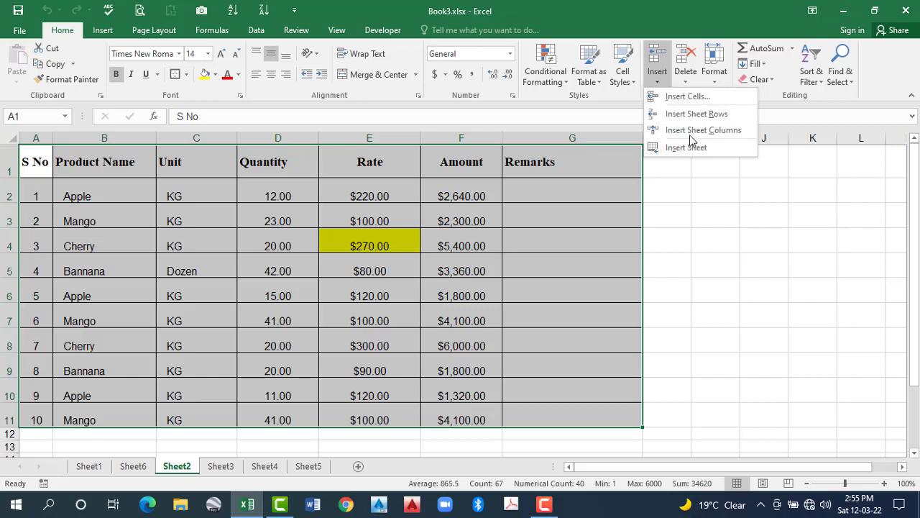
pyautogui.click(685, 72)
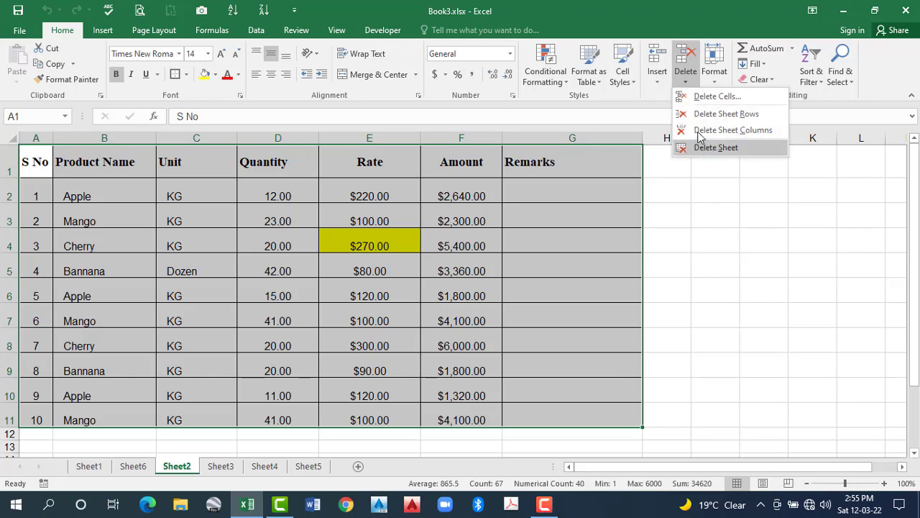
pyautogui.click(519, 231)
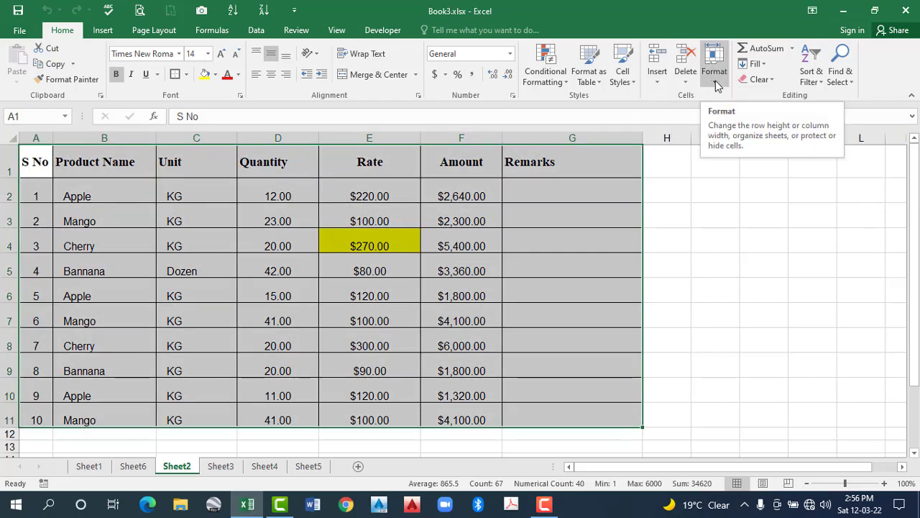
pyautogui.click(716, 82)
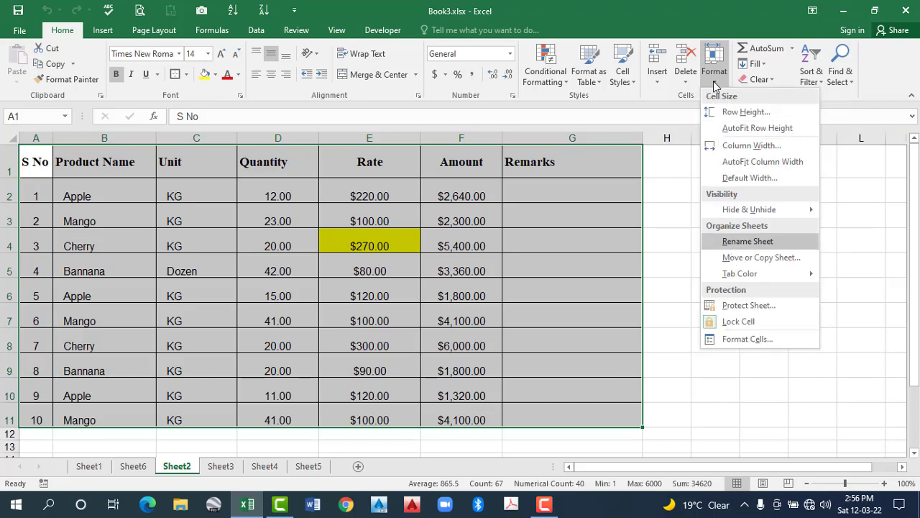
# Step: Set the row height of Cherry row 4 to 15 from cell E4
pyautogui.click(371, 224)
pyautogui.click(369, 222)
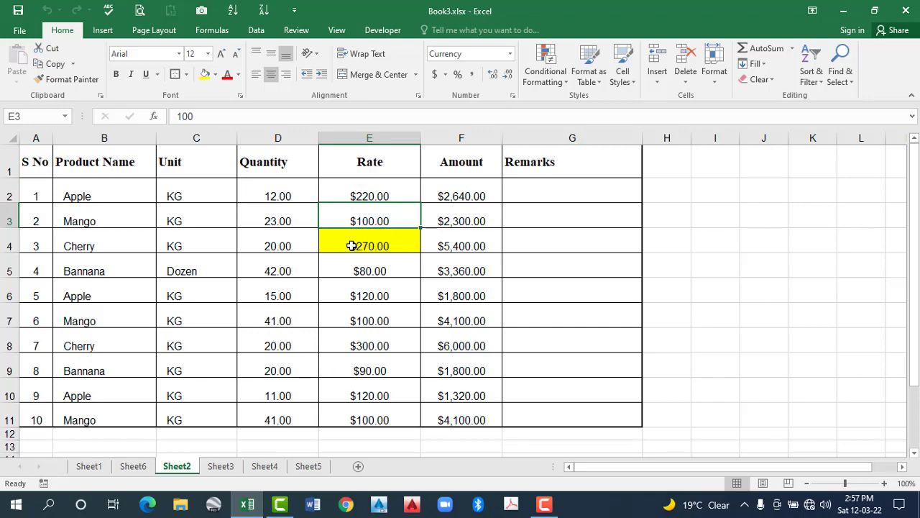
pyautogui.press('Down')
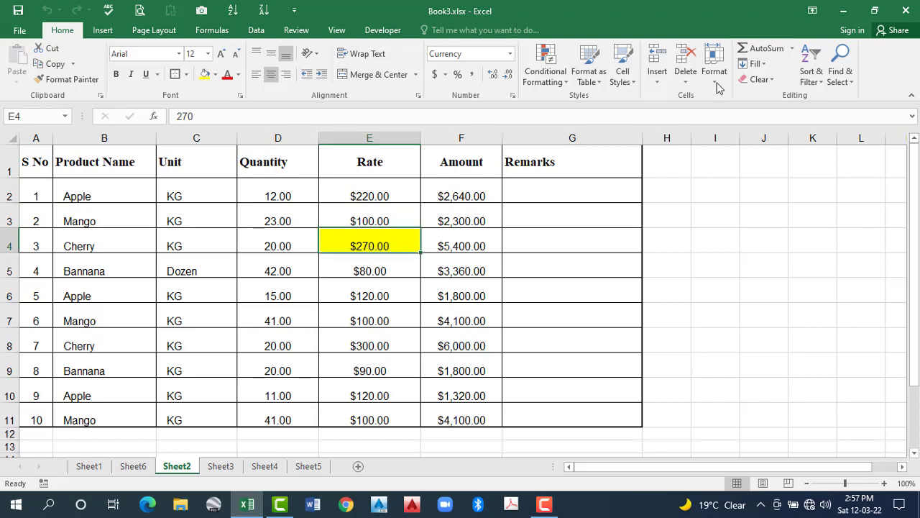
pyautogui.click(715, 79)
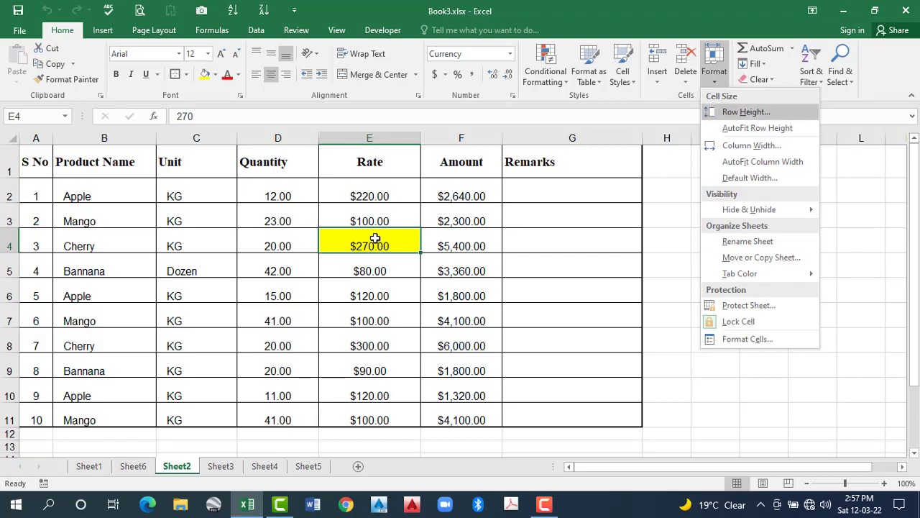
pyautogui.click(18, 247)
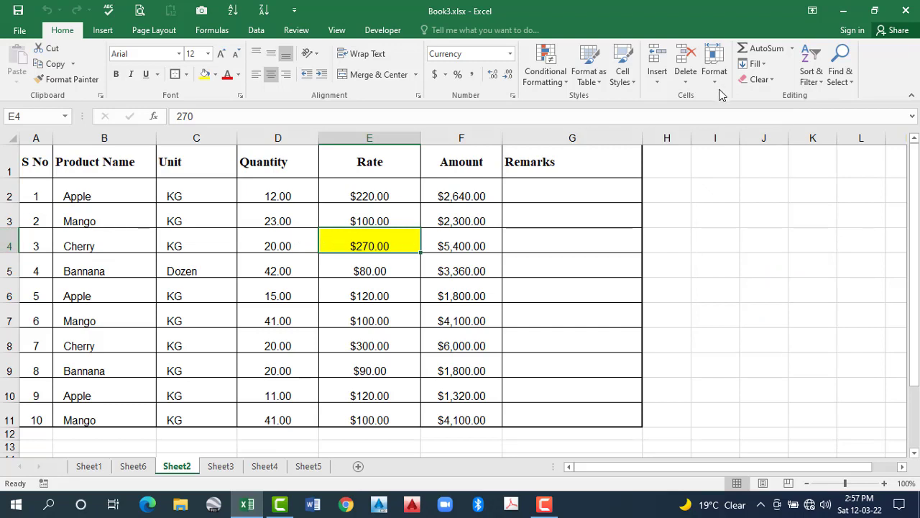
pyautogui.click(714, 65)
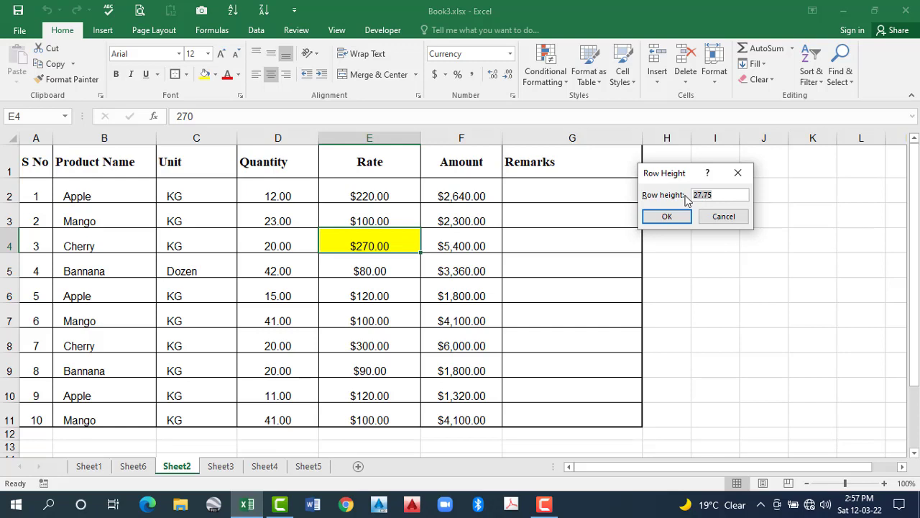
pyautogui.write('15')
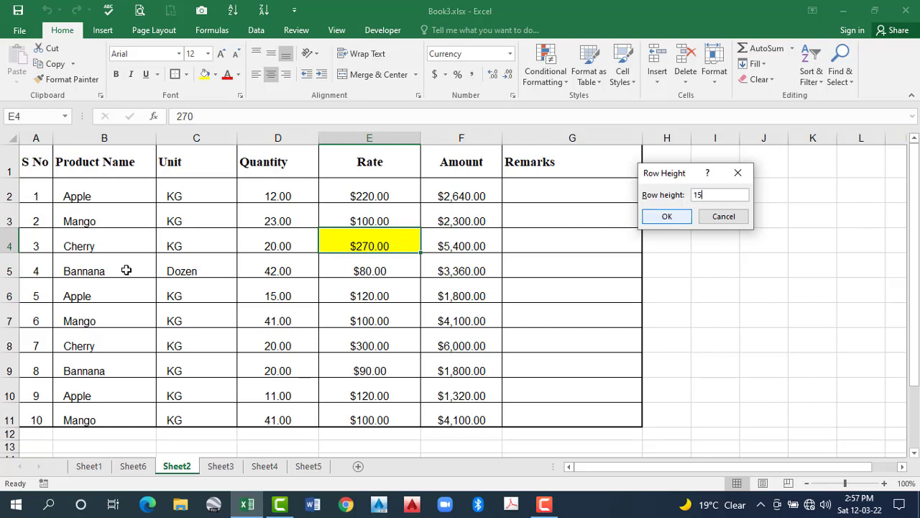
pyautogui.press('Return')
# Step: Increase the height of Cherry row 4 by entering a larger Row Height value
pyautogui.click(714, 72)
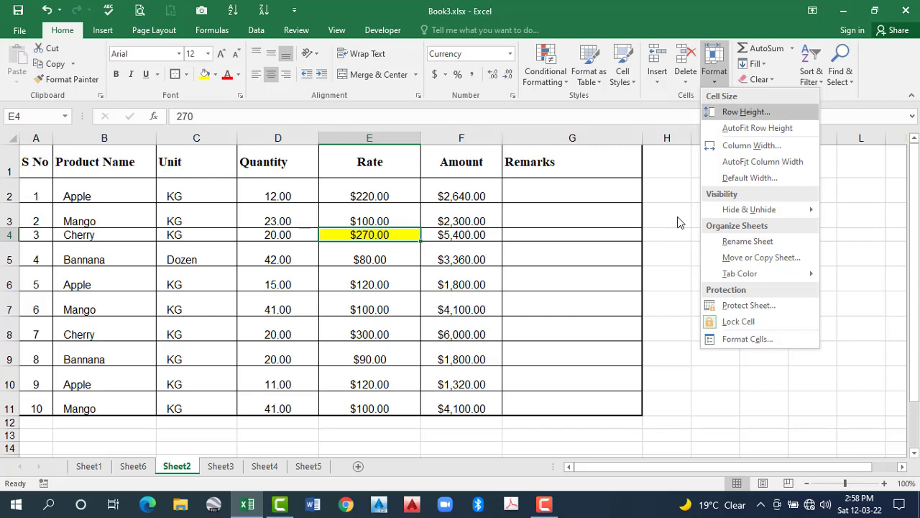
pyautogui.press('Return')
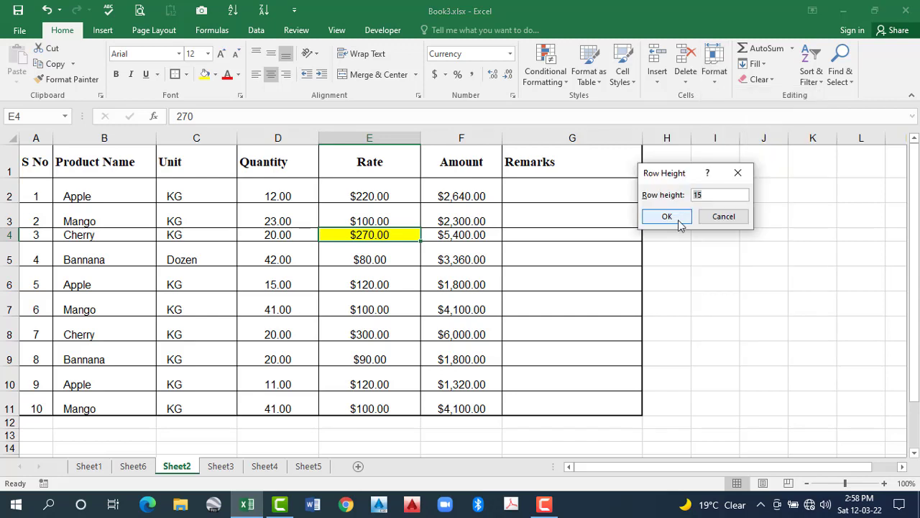
pyautogui.press('Return')
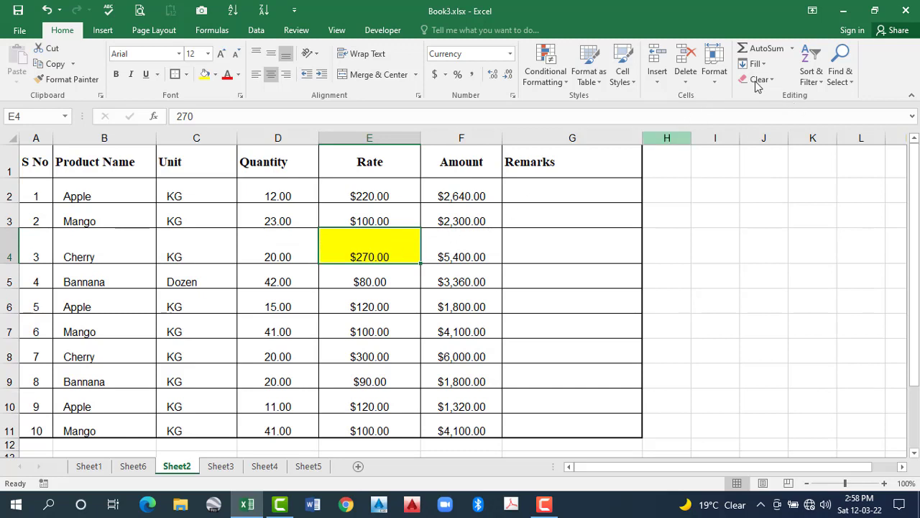
# Step: Resize Cherry row 4 freehand to a height of about 30.75 and check it in the Row Height setting
pyautogui.click(716, 79)
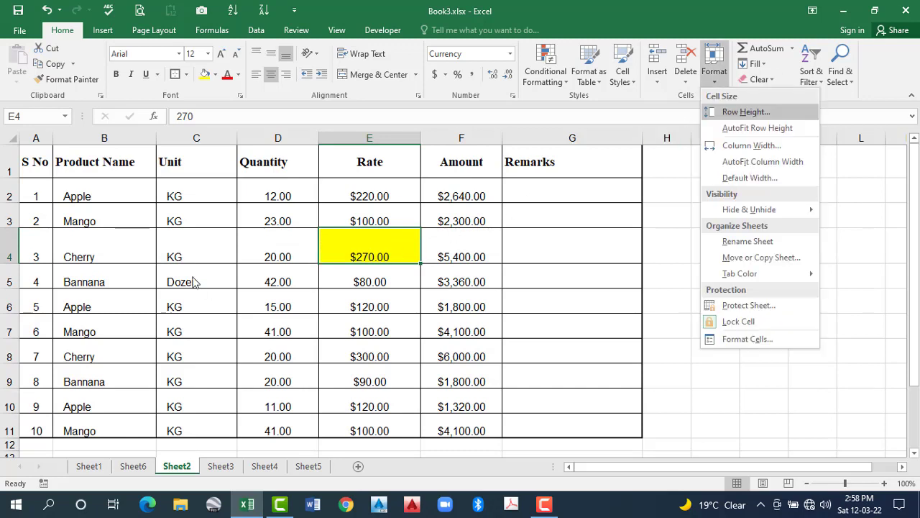
pyautogui.click(9, 264)
pyautogui.moveTo(11, 264); pyautogui.dragTo(13, 257)
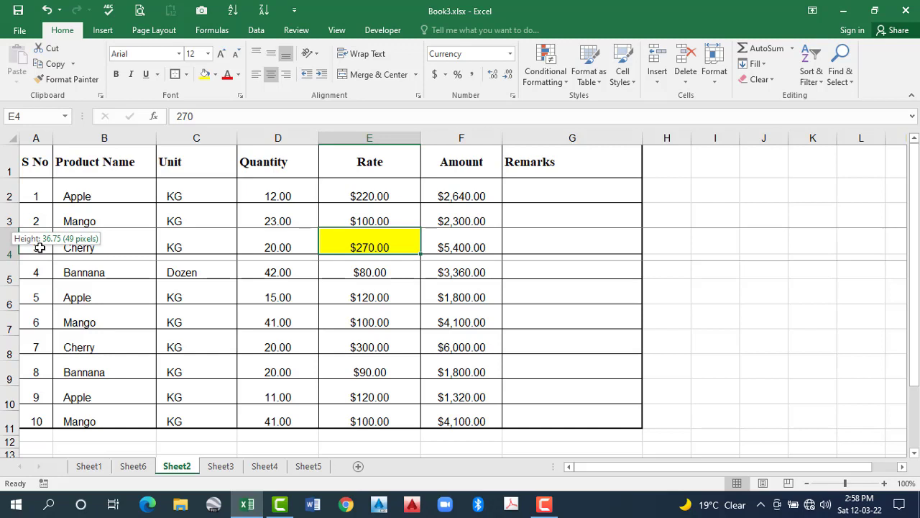
pyautogui.click(714, 85)
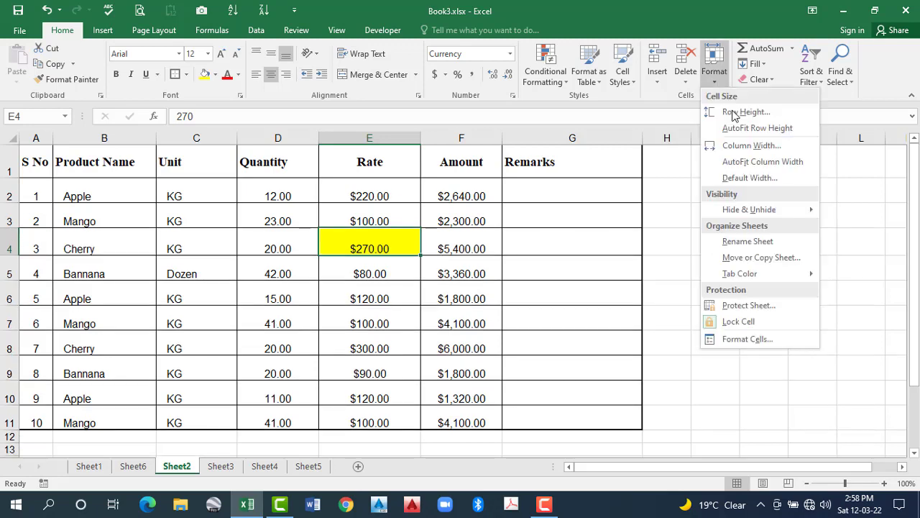
pyautogui.press('Return')
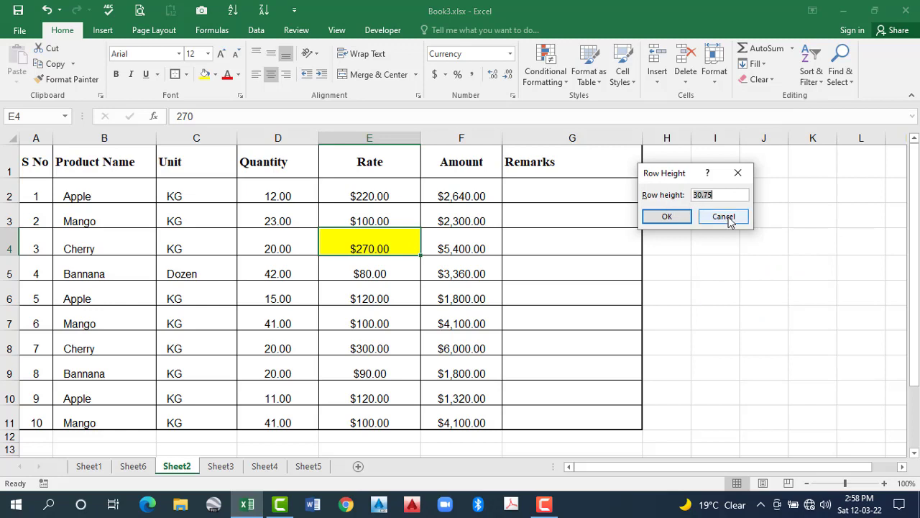
pyautogui.click(730, 222)
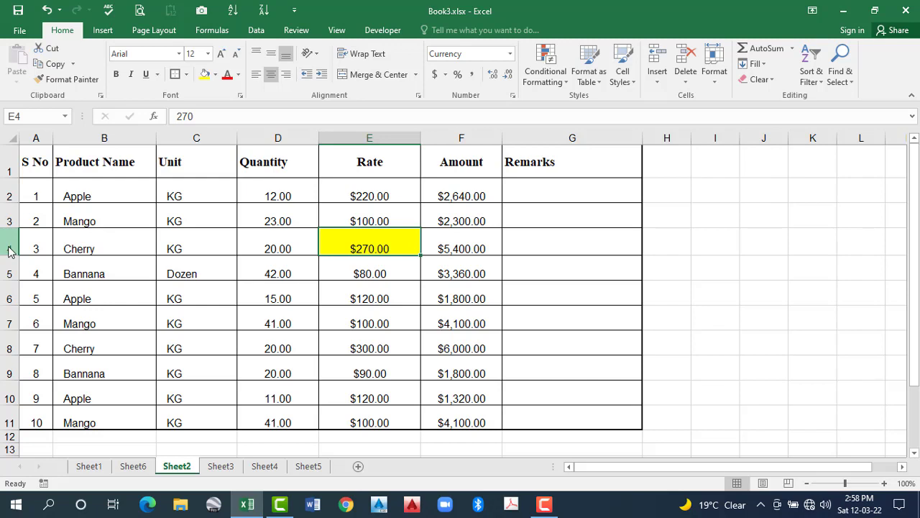
# Step: Check the Row Height setting of Cherry row 4 from the row itself and return to cell E4
pyautogui.rightClick(10, 251)
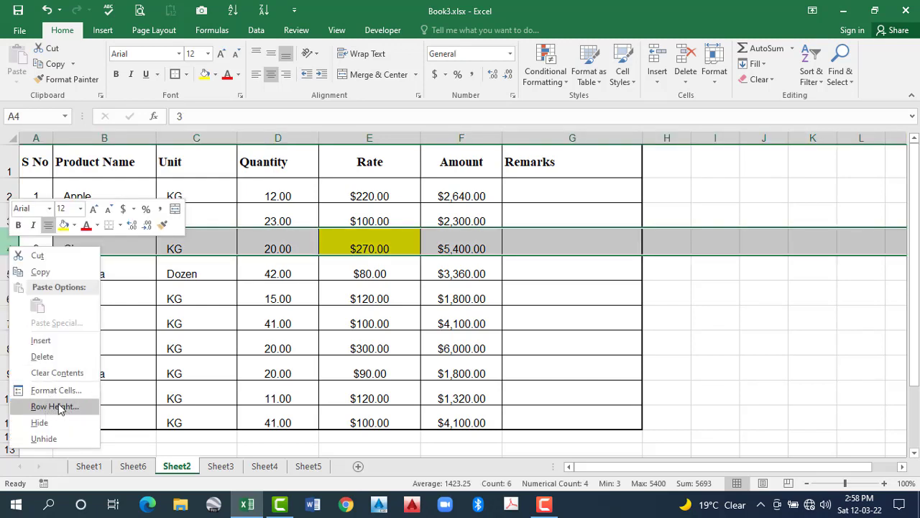
pyautogui.click(59, 407)
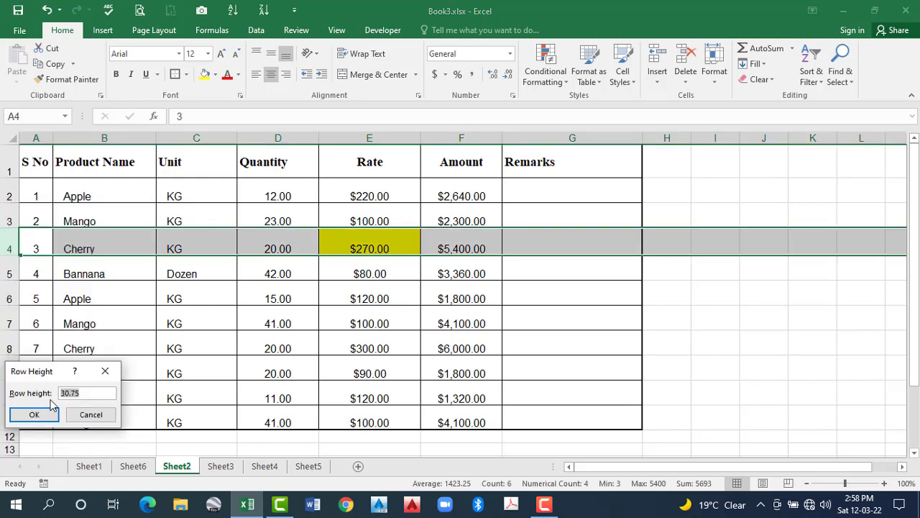
pyautogui.click(86, 416)
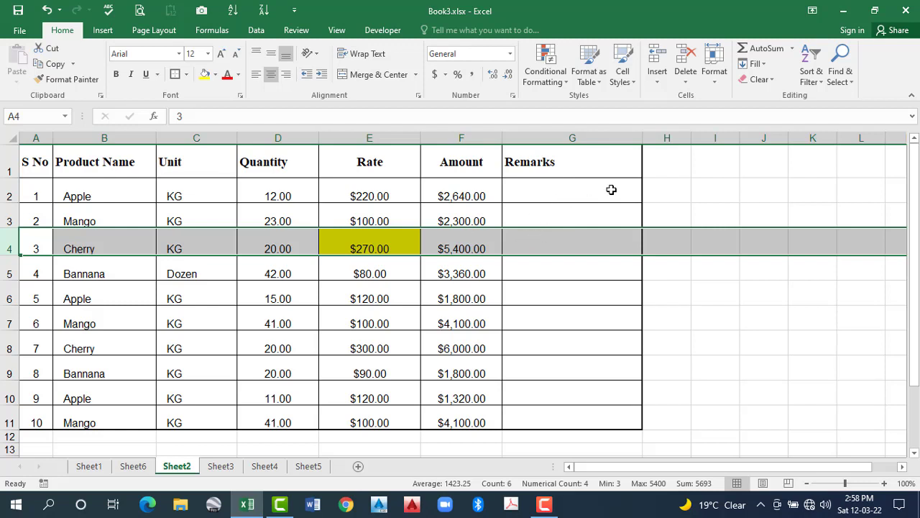
pyautogui.click(715, 75)
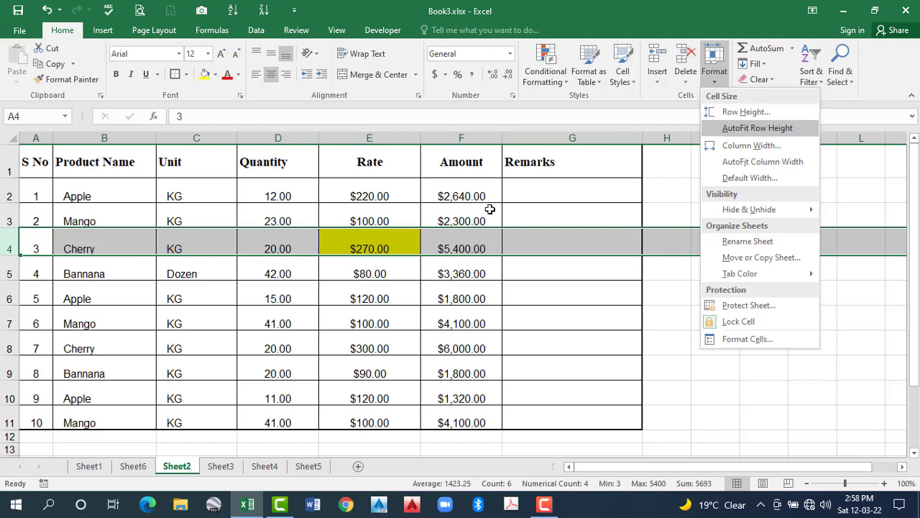
pyautogui.click(369, 239)
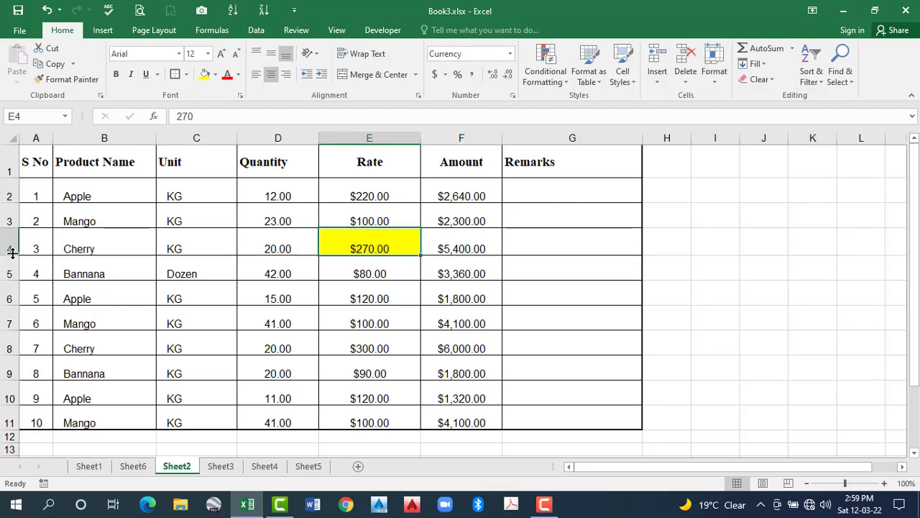
# Step: Make Cherry row 4 and Bannana row 5 much taller and Mango row 3 shorter by freehand resizing
pyautogui.moveTo(13, 255); pyautogui.dragTo(11, 380)
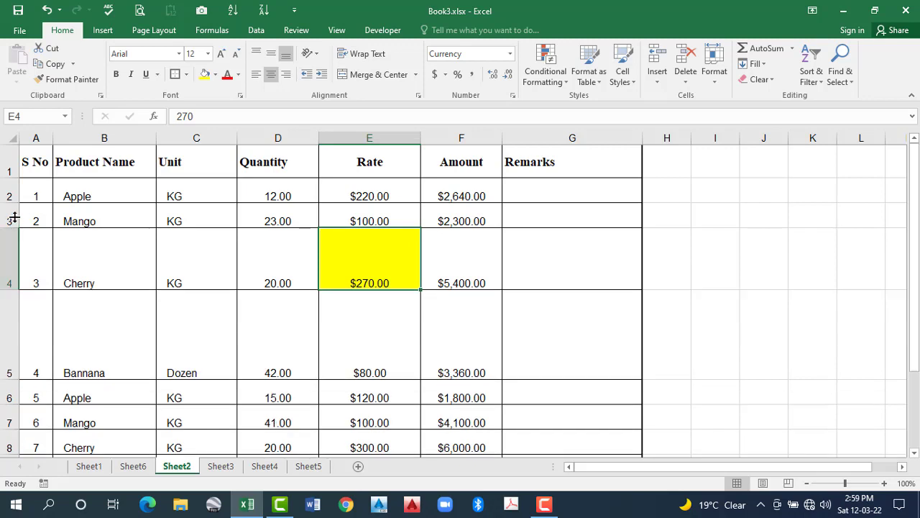
pyautogui.moveTo(10, 228); pyautogui.dragTo(10, 218)
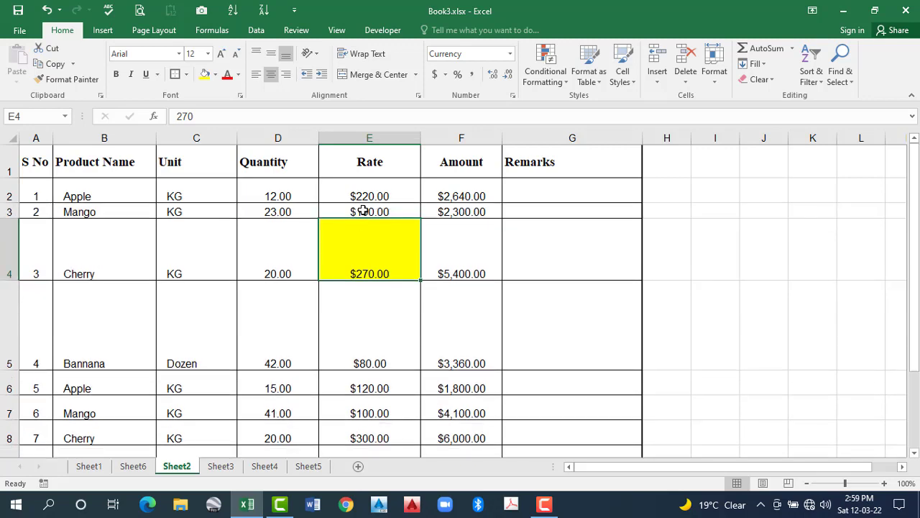
# Step: Enlarge the font of the Rate values, making E3 and E5 size 18 and E4 size 48
pyautogui.moveTo(362, 211); pyautogui.dragTo(370, 324)
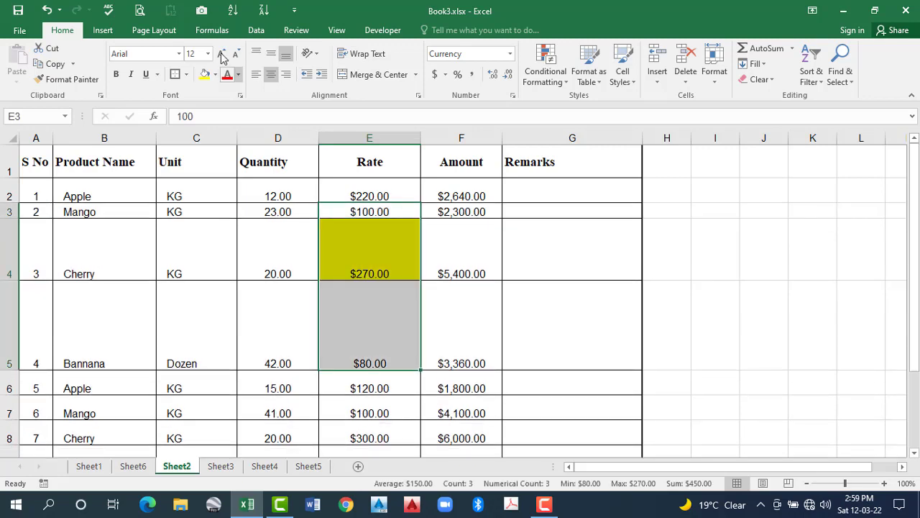
pyautogui.click(222, 57)
pyautogui.click(222, 56)
pyautogui.click(222, 56)
pyautogui.press('Down')
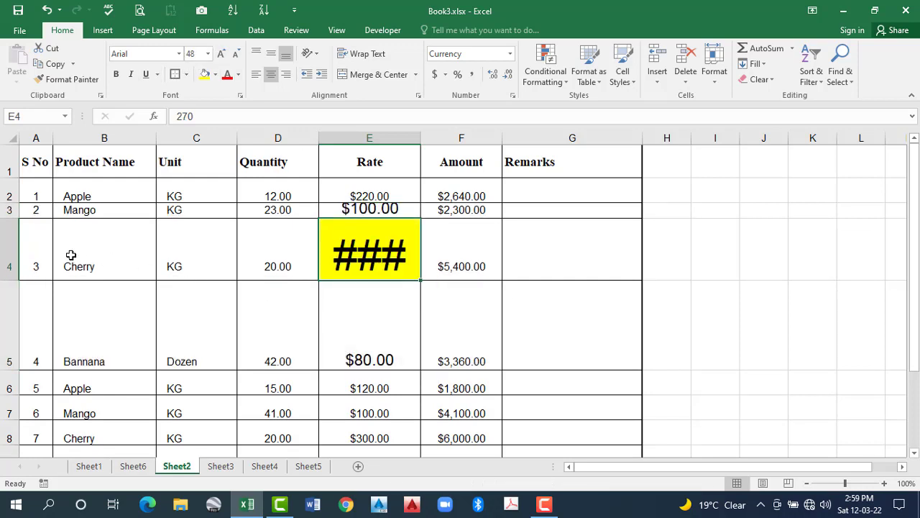
pyautogui.press('Down')
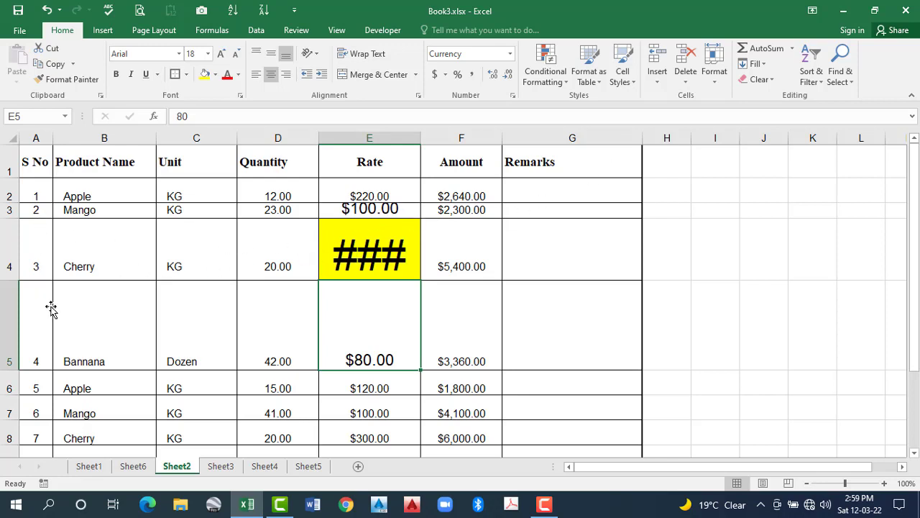
# Step: Apply AutoFit Row Height to rows 3 to 5 from the Rate cells E3:E5
pyautogui.moveTo(356, 213); pyautogui.dragTo(358, 293)
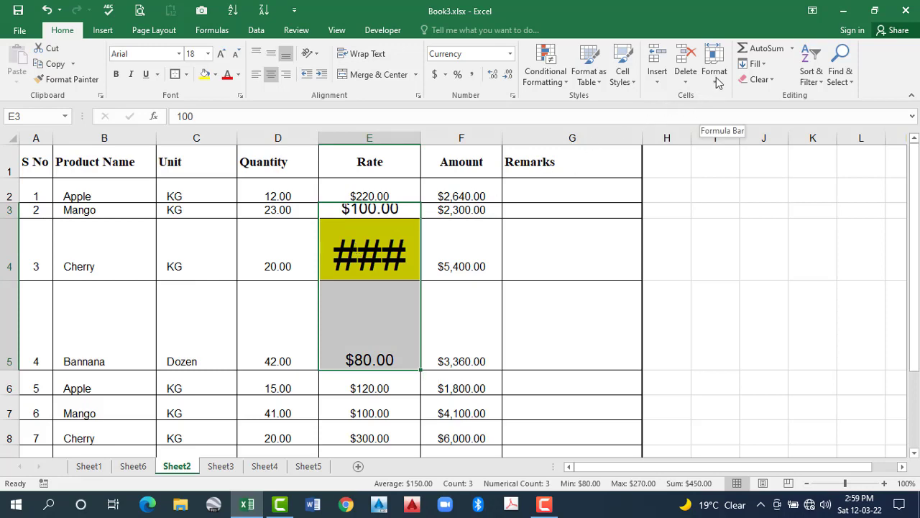
pyautogui.click(716, 83)
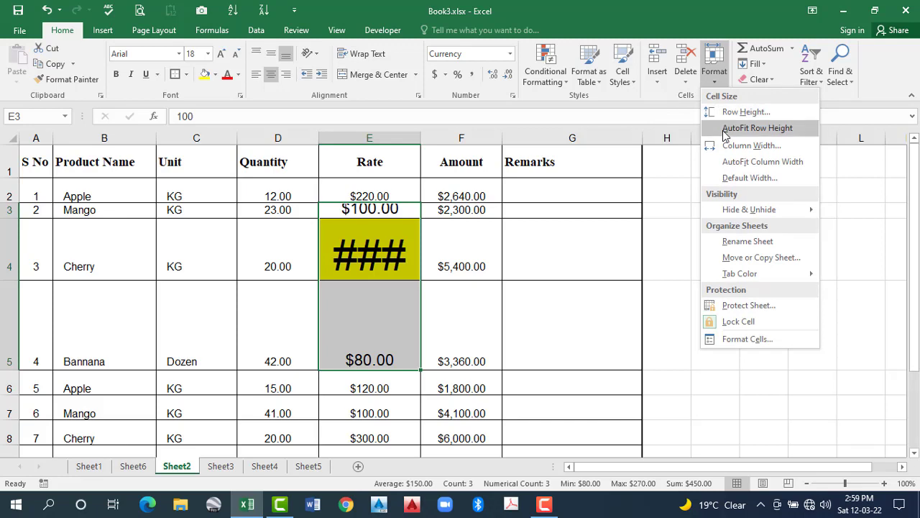
pyautogui.click(724, 128)
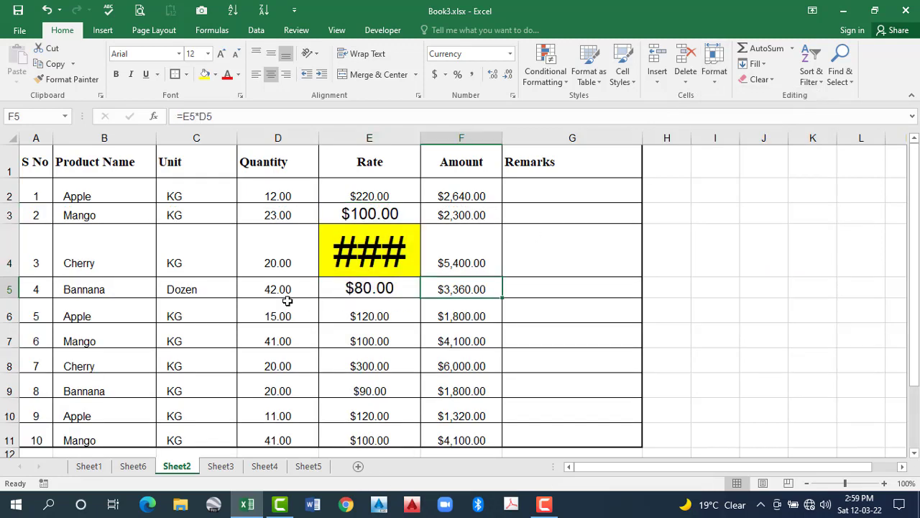
pyautogui.moveTo(351, 278); pyautogui.dragTo(351, 288)
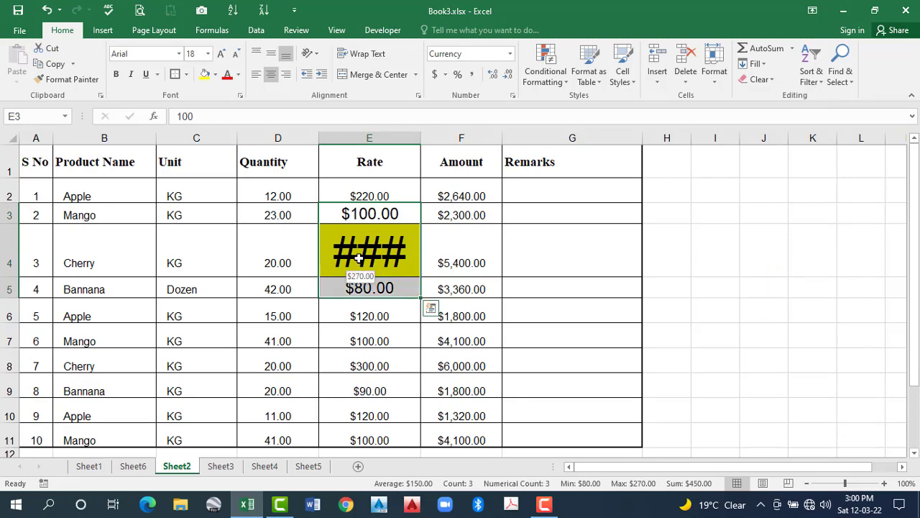
# Step: Try widening Rate column E freehand to show the value in E4, and undo the widening
pyautogui.click(358, 255)
pyautogui.click(714, 61)
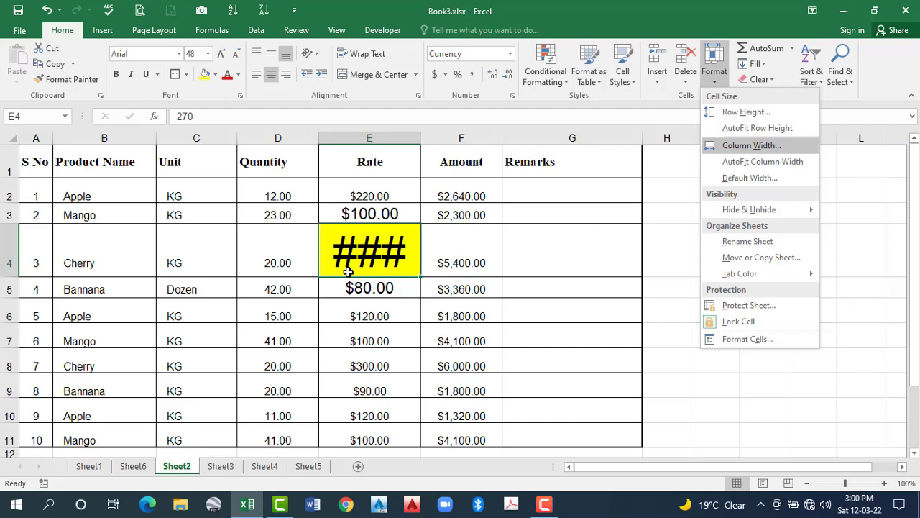
pyautogui.click(446, 139)
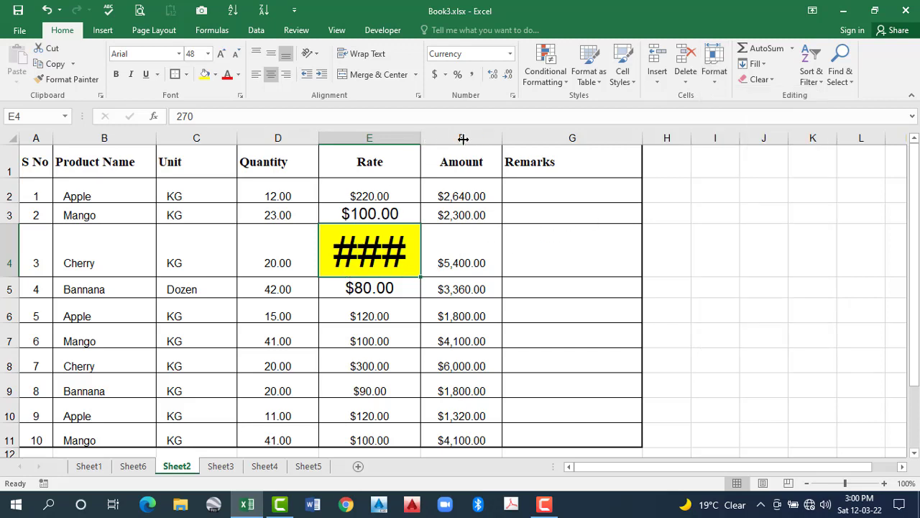
pyautogui.moveTo(412, 141); pyautogui.dragTo(456, 141)
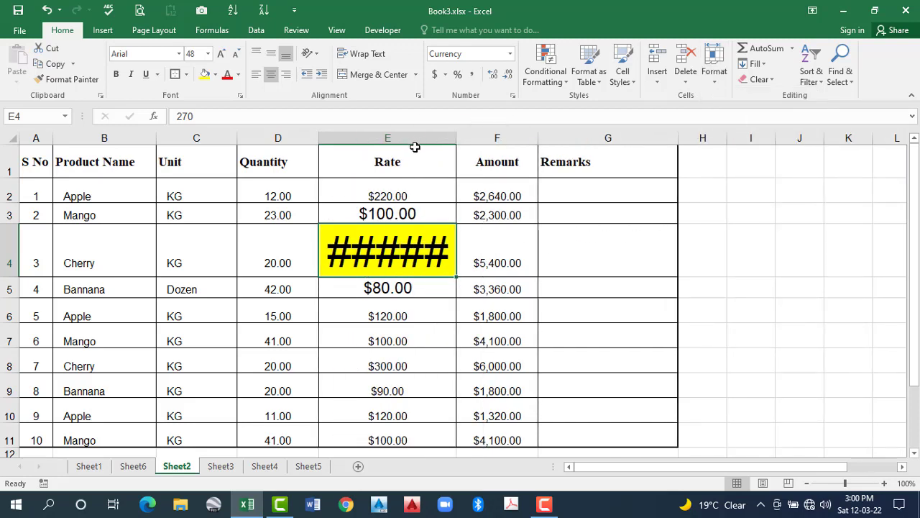
pyautogui.hotkey('ctrl', 'z')
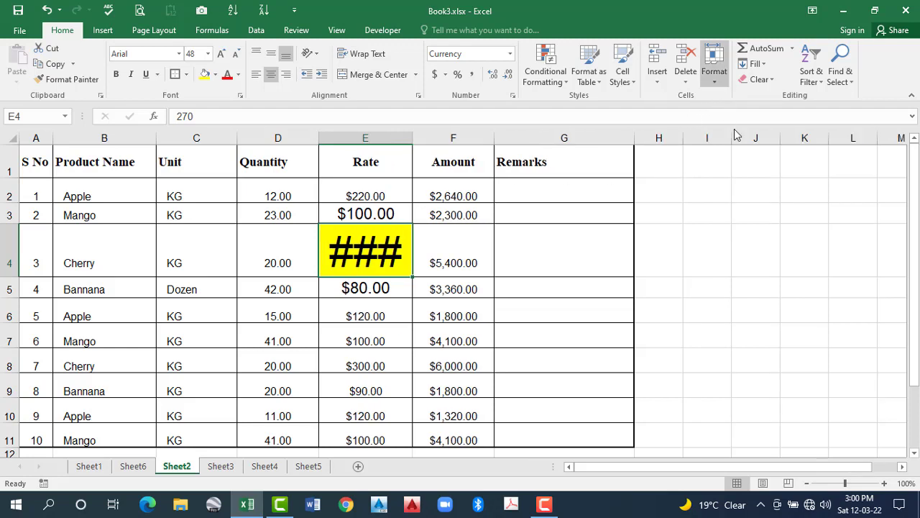
# Step: Set the width of Rate column E to 25
pyautogui.click(727, 148)
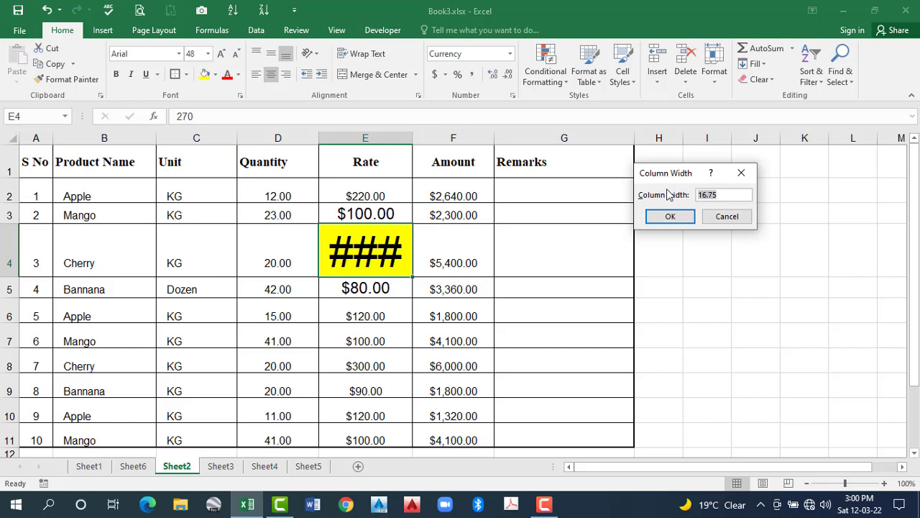
pyautogui.write('25')
pyautogui.press('Return')
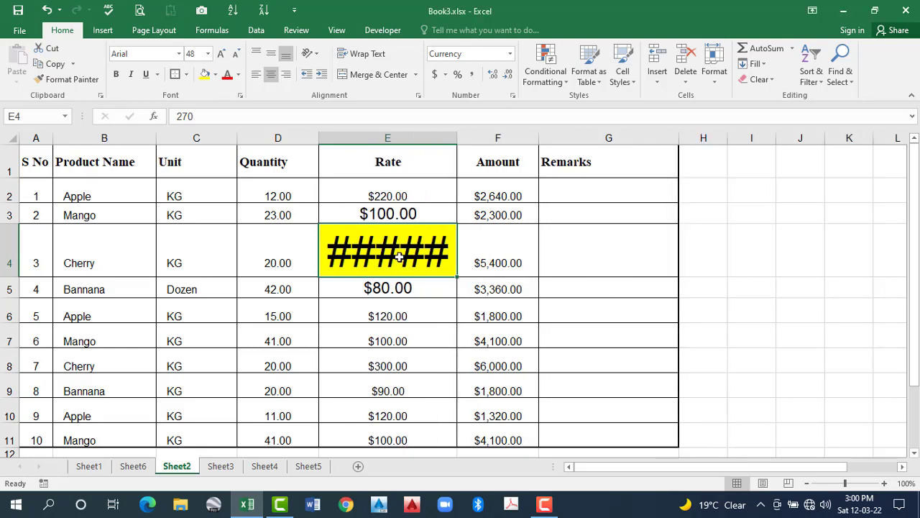
pyautogui.moveTo(399, 257)
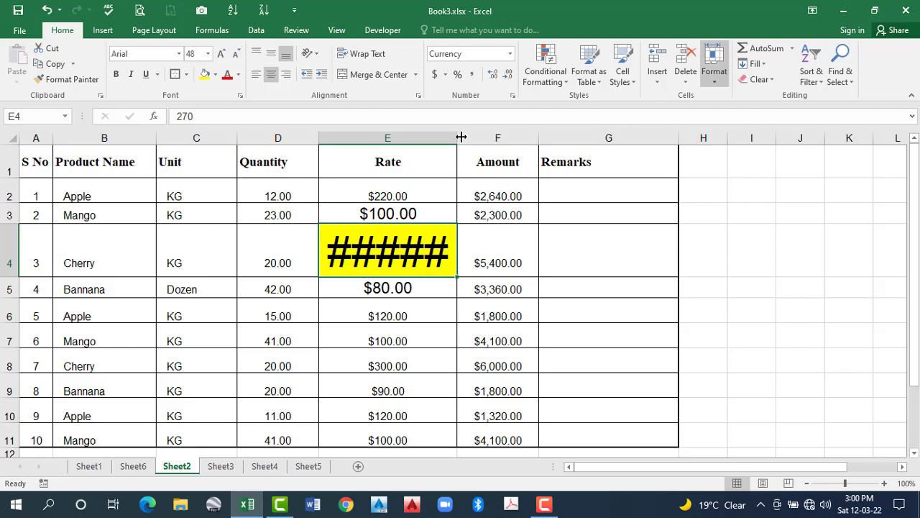
# Step: Resize Rate column E freehand wider and narrower, and apply AutoFit Column Width to it from cell E4
pyautogui.moveTo(460, 137); pyautogui.dragTo(634, 137)
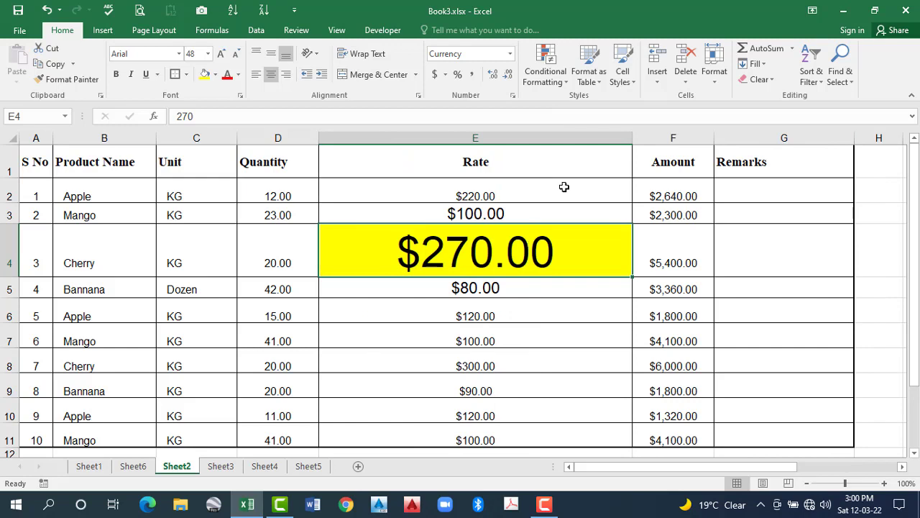
pyautogui.moveTo(632, 141); pyautogui.dragTo(440, 205)
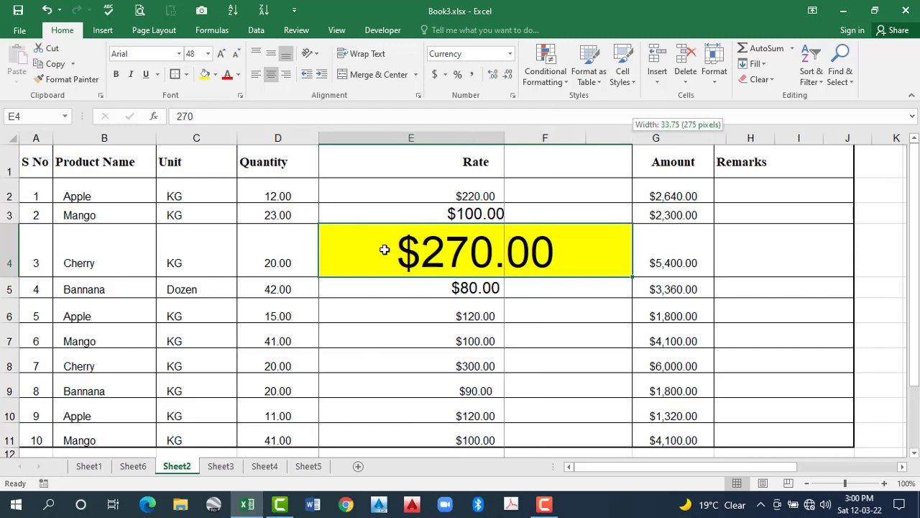
pyautogui.click(723, 83)
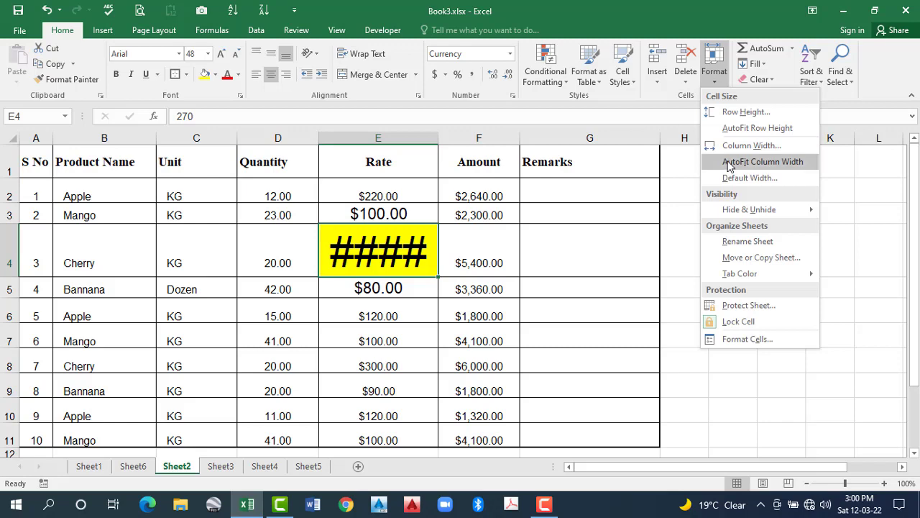
pyautogui.click(730, 164)
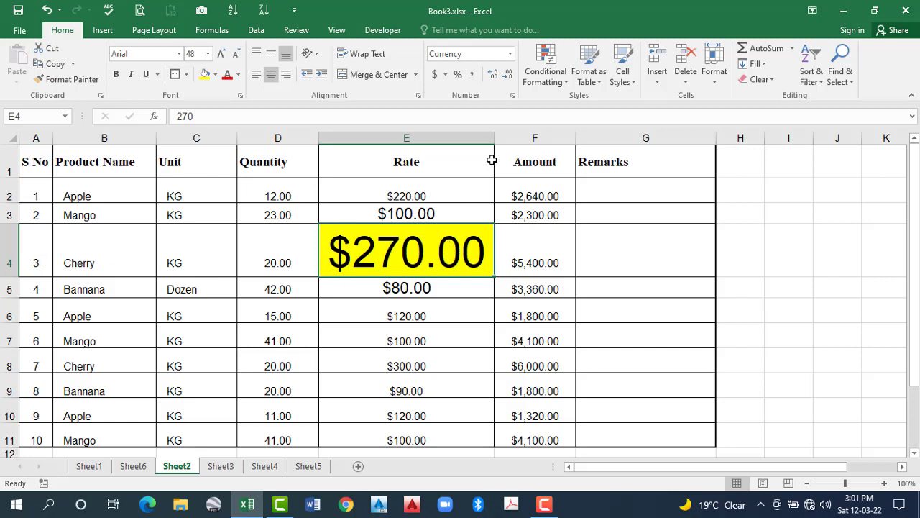
# Step: Narrow Rate column E and heighten Cherry row 4 freehand, and autofit both directly from their header boundaries
pyautogui.moveTo(494, 139); pyautogui.dragTo(418, 139)
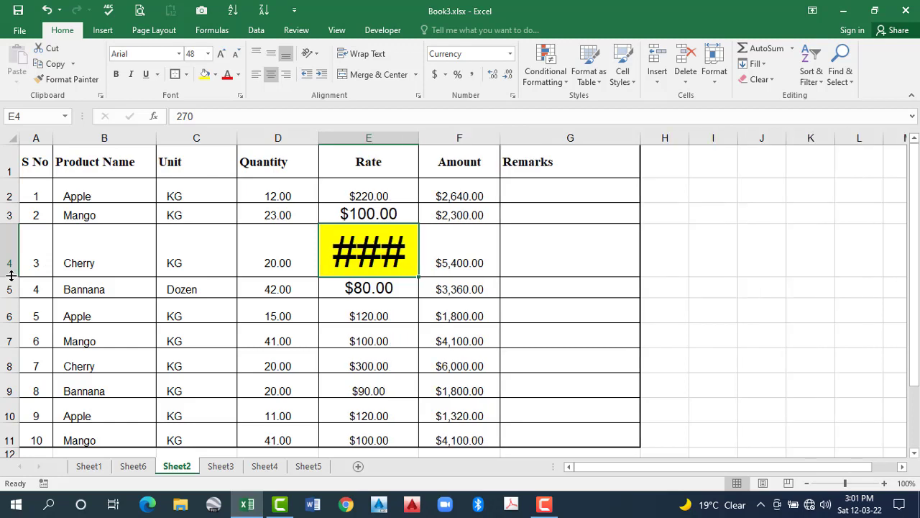
pyautogui.moveTo(11, 275); pyautogui.dragTo(10, 319)
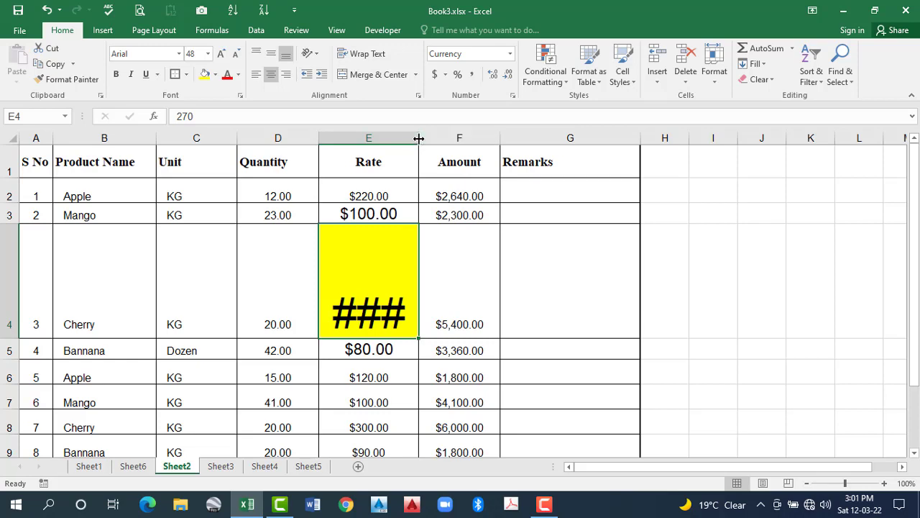
pyautogui.doubleClick(419, 137)
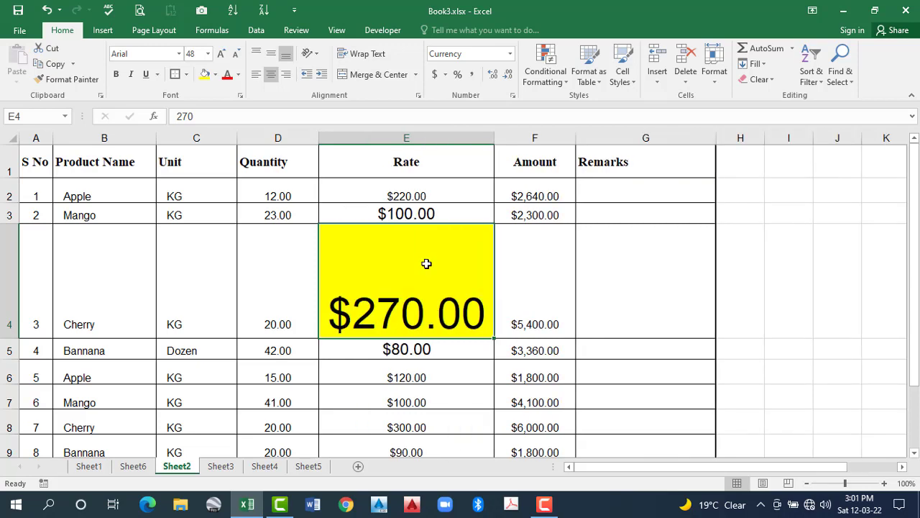
pyautogui.doubleClick(12, 338)
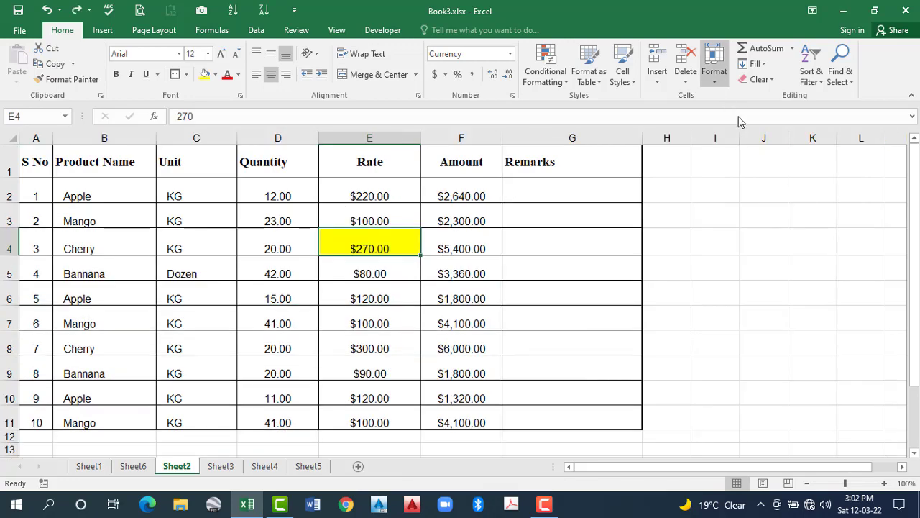
# Step: Set the sheet's standard column width to 15
pyautogui.click(714, 70)
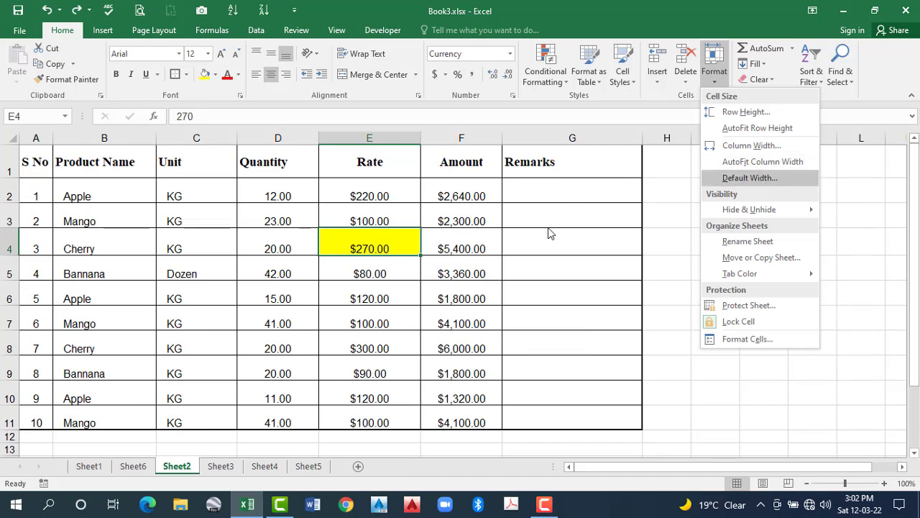
pyautogui.click(737, 178)
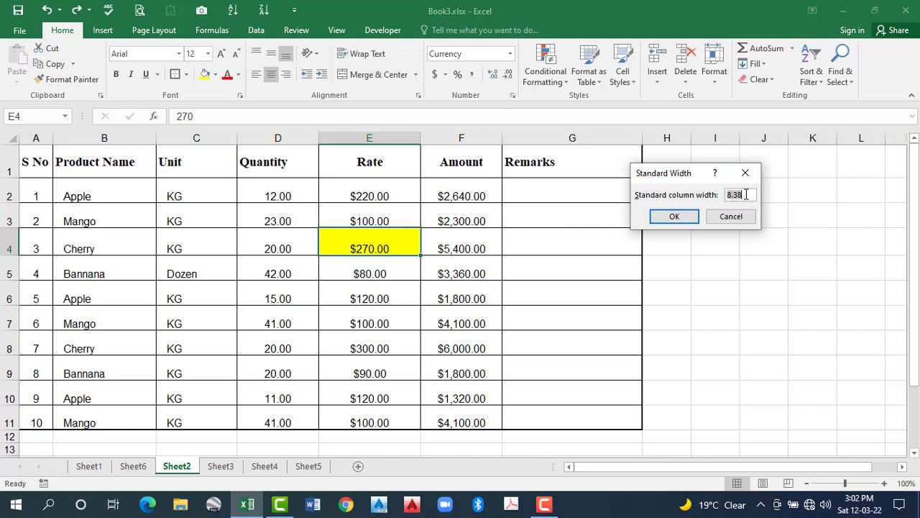
pyautogui.click(710, 195)
pyautogui.write('15')
pyautogui.click(674, 217)
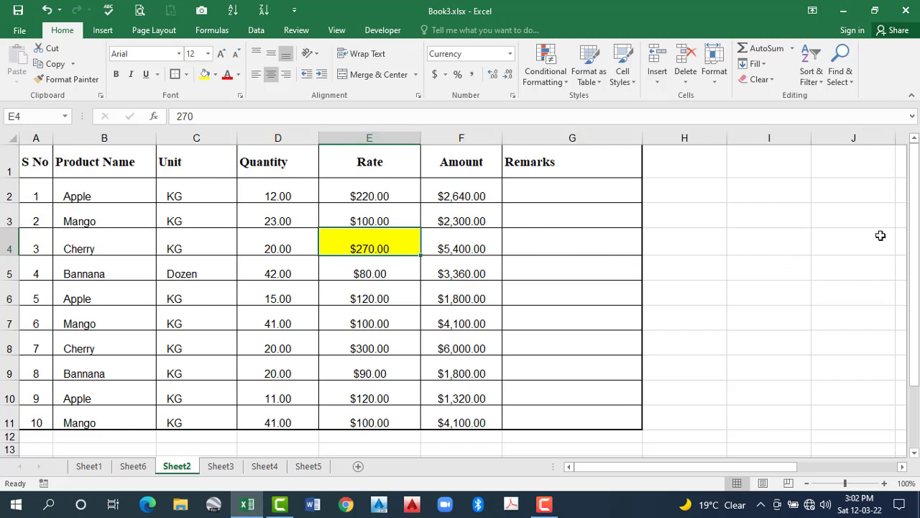
# Step: Set the standard column width of Sheet2 to 5
pyautogui.click(798, 269)
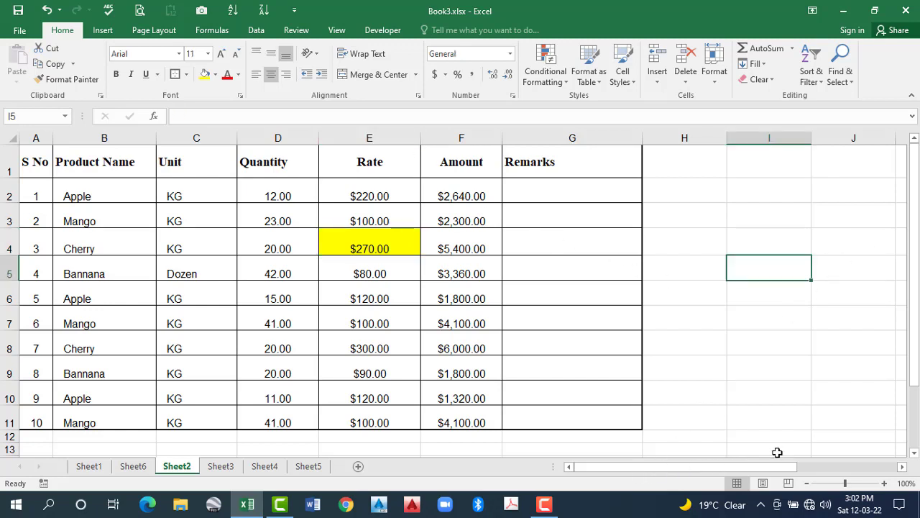
pyautogui.hscroll(3, 625, 306)
pyautogui.hscroll(1, 719, 254)
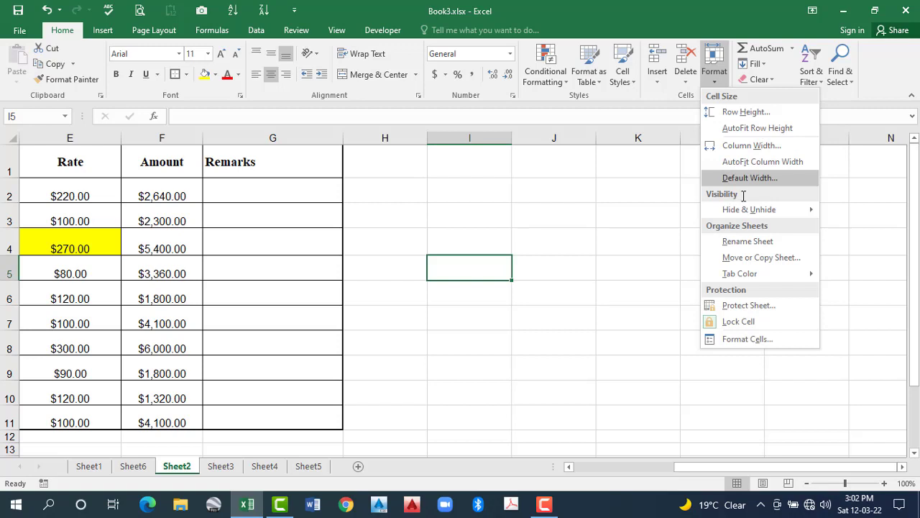
pyautogui.click(742, 180)
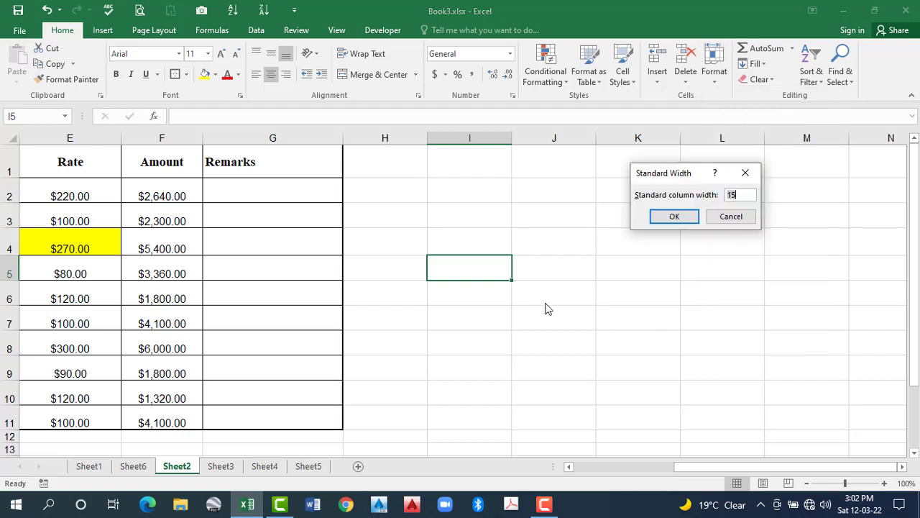
pyautogui.write('5')
pyautogui.click(675, 217)
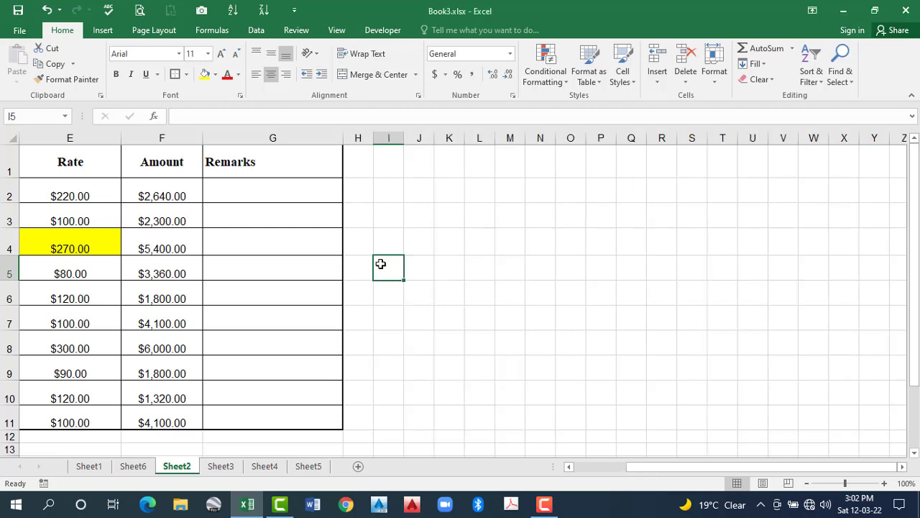
pyautogui.click(255, 238)
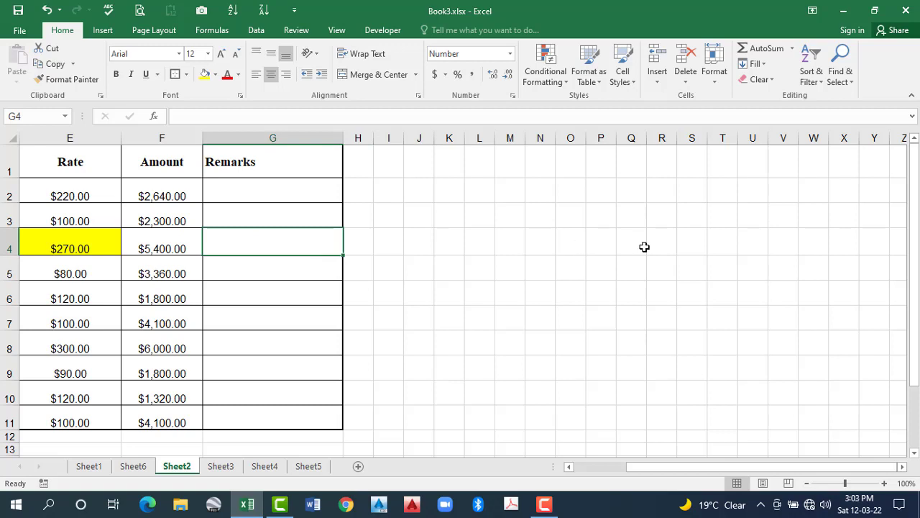
pyautogui.click(570, 246)
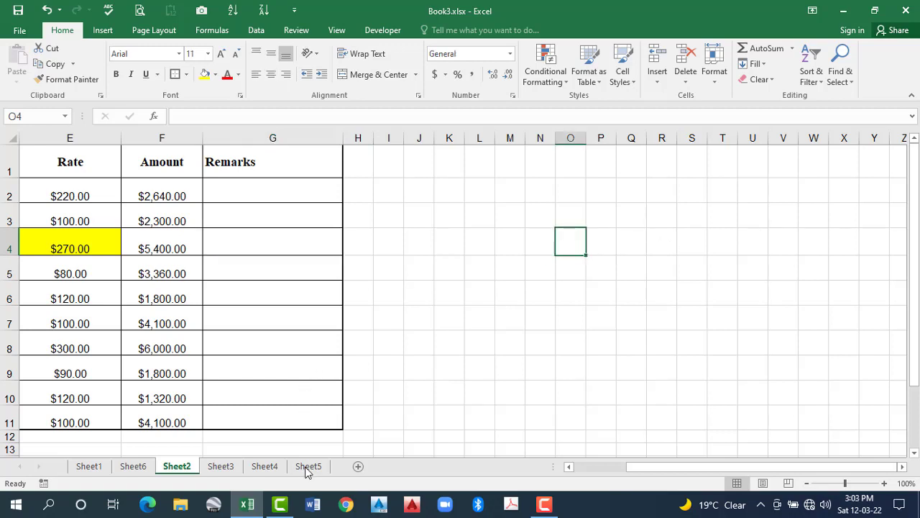
pyautogui.press('Left')
pyautogui.press('Left')
pyautogui.press('Left')
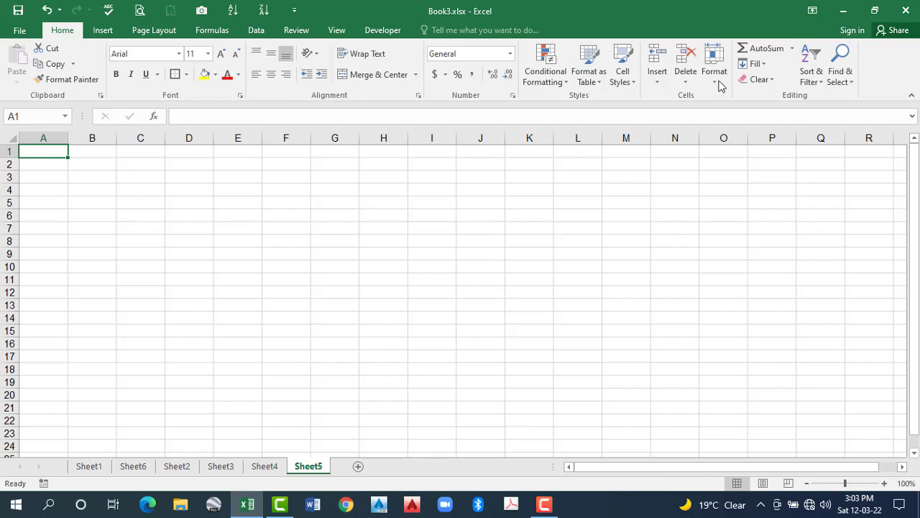
# Step: Switch to the empty Sheet5 and set its standard column width to 40
pyautogui.click(718, 81)
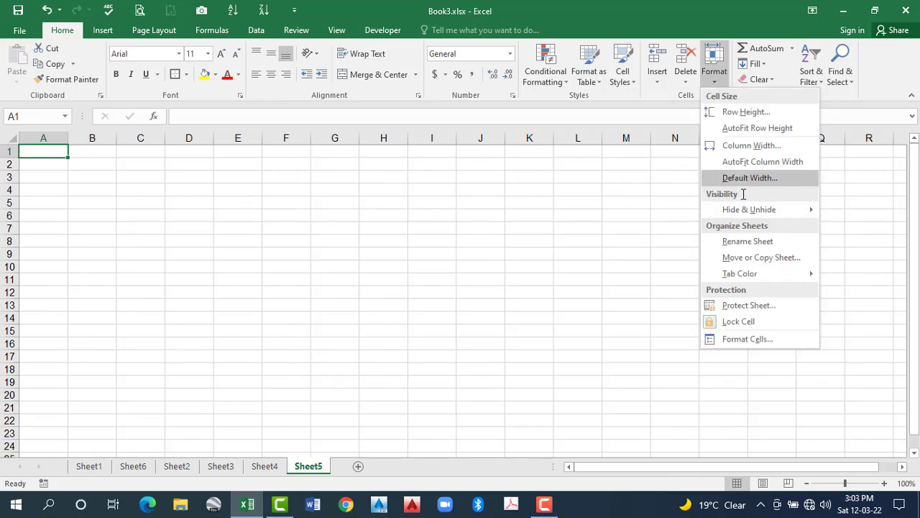
pyautogui.click(731, 178)
pyautogui.write('40')
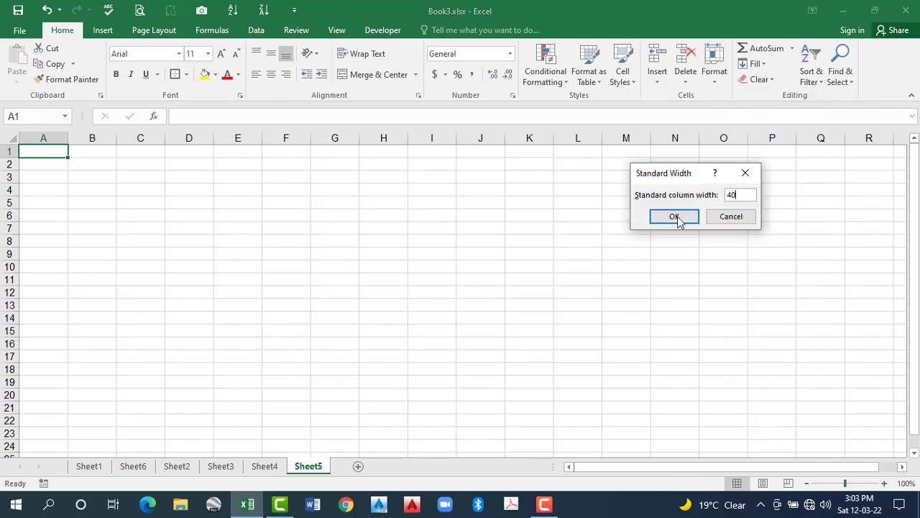
pyautogui.click(677, 218)
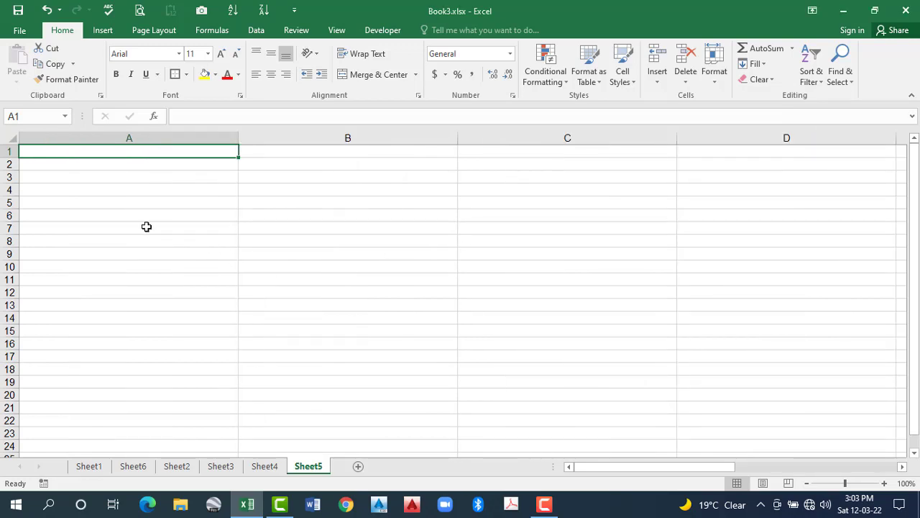
# Step: Set the standard column width of Sheet5 to 8.38
pyautogui.click(744, 178)
pyautogui.write('8.38')
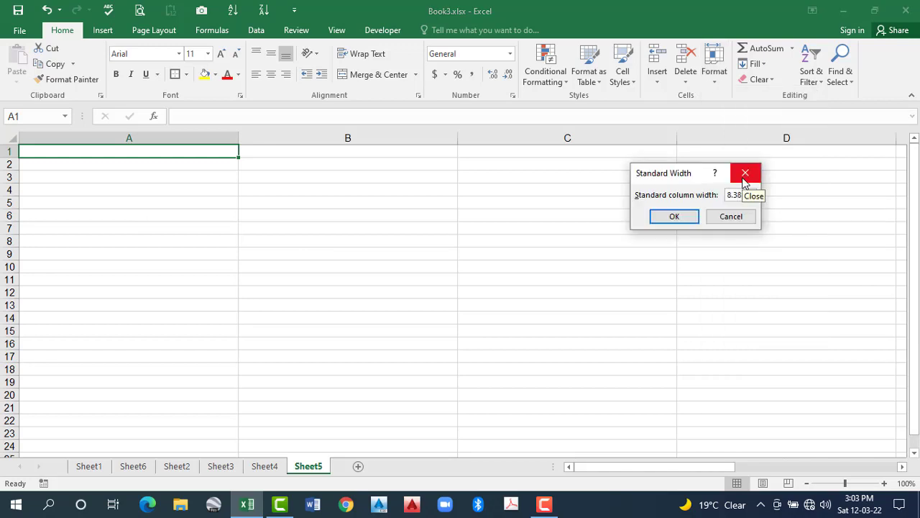
pyautogui.press('Return')
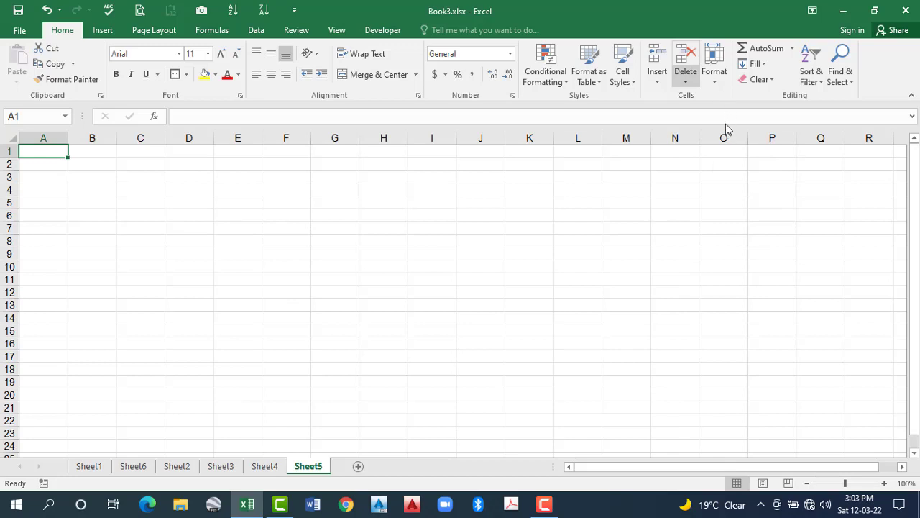
pyautogui.click(714, 75)
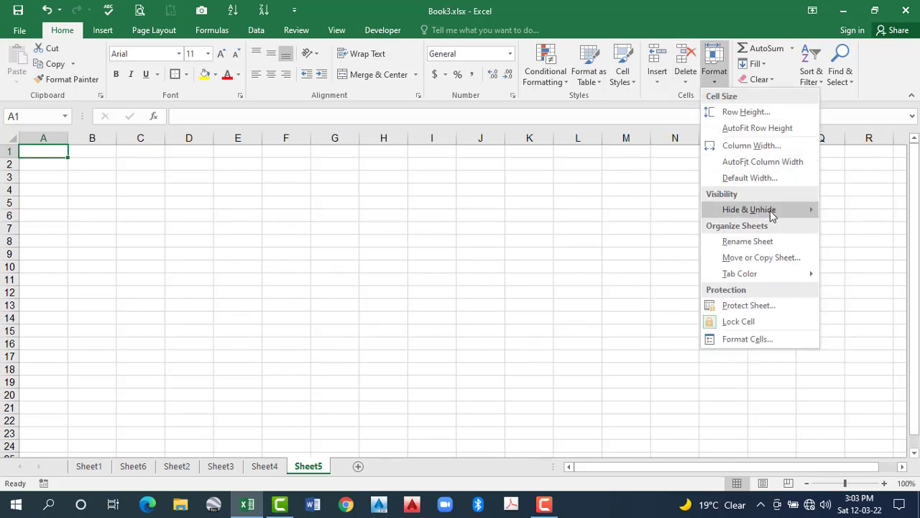
pyautogui.moveTo(720, 208)
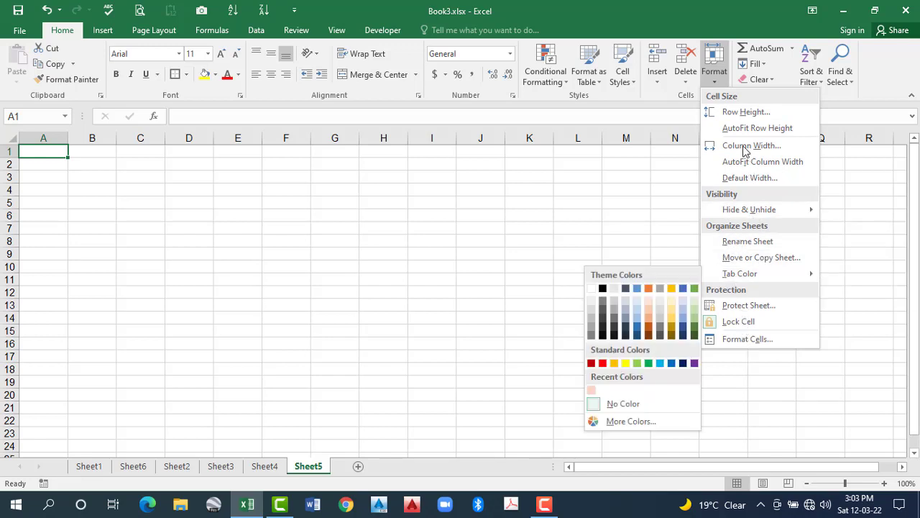
# Step: Return to the product table on Sheet2 and select the yellow Cherry rate in cell E4
pyautogui.click(224, 469)
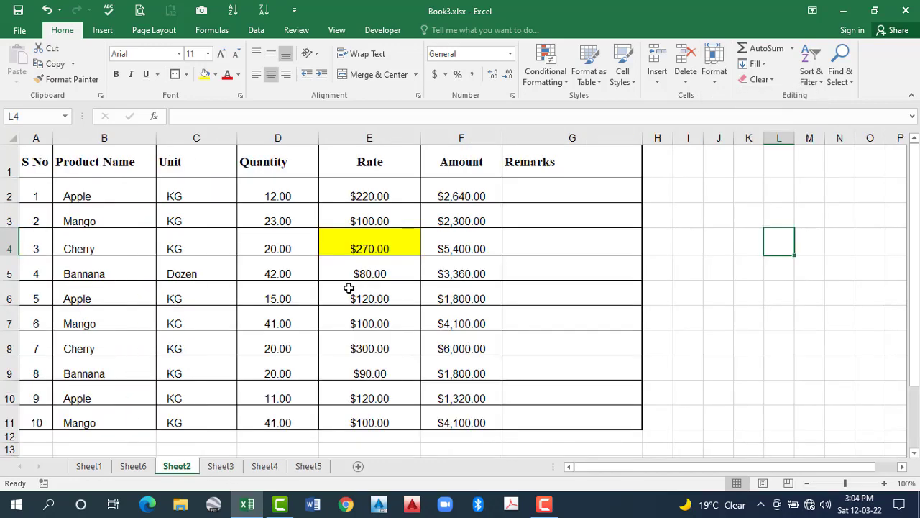
pyautogui.click(361, 286)
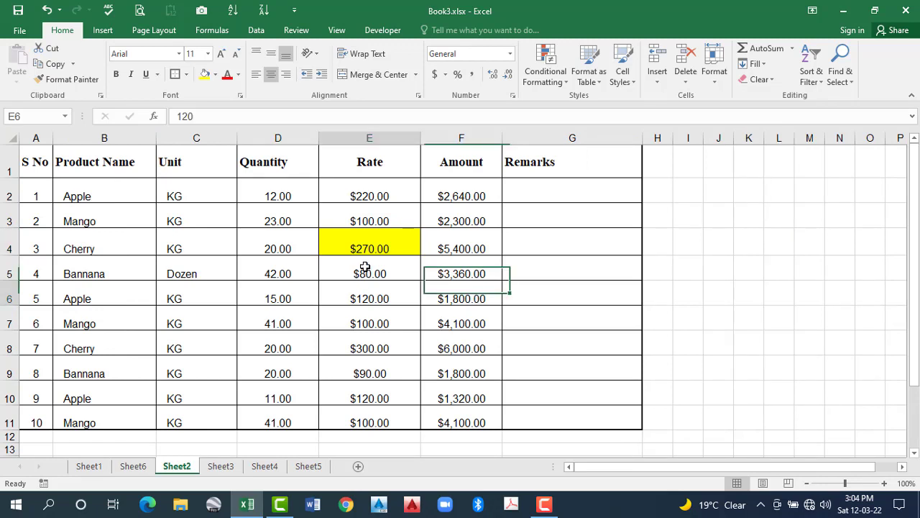
pyautogui.click(364, 270)
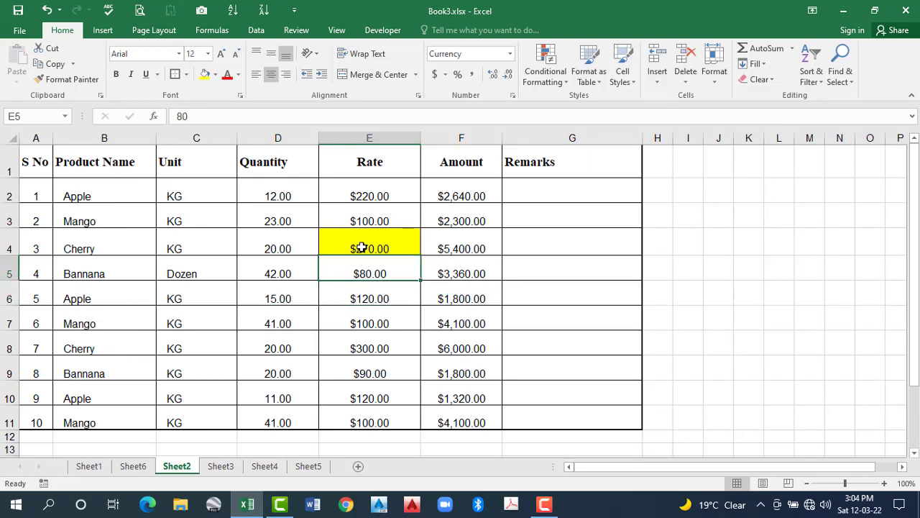
pyautogui.click(362, 248)
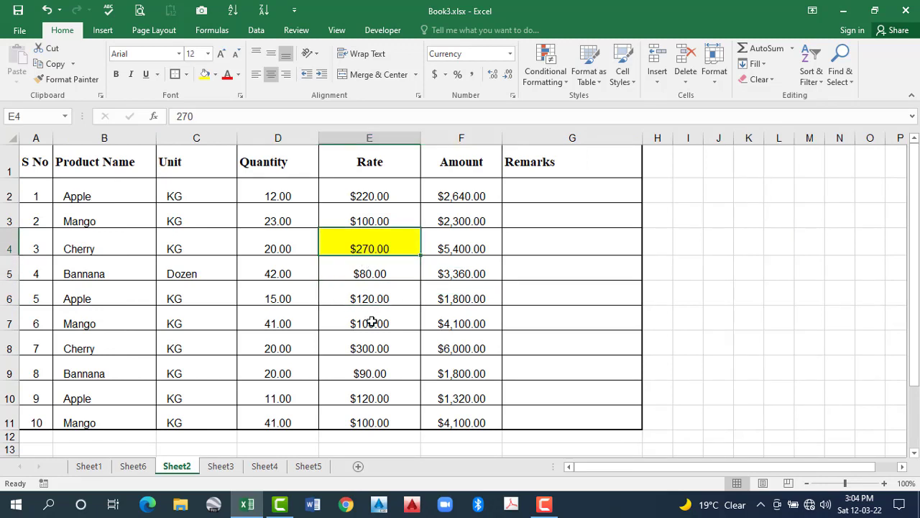